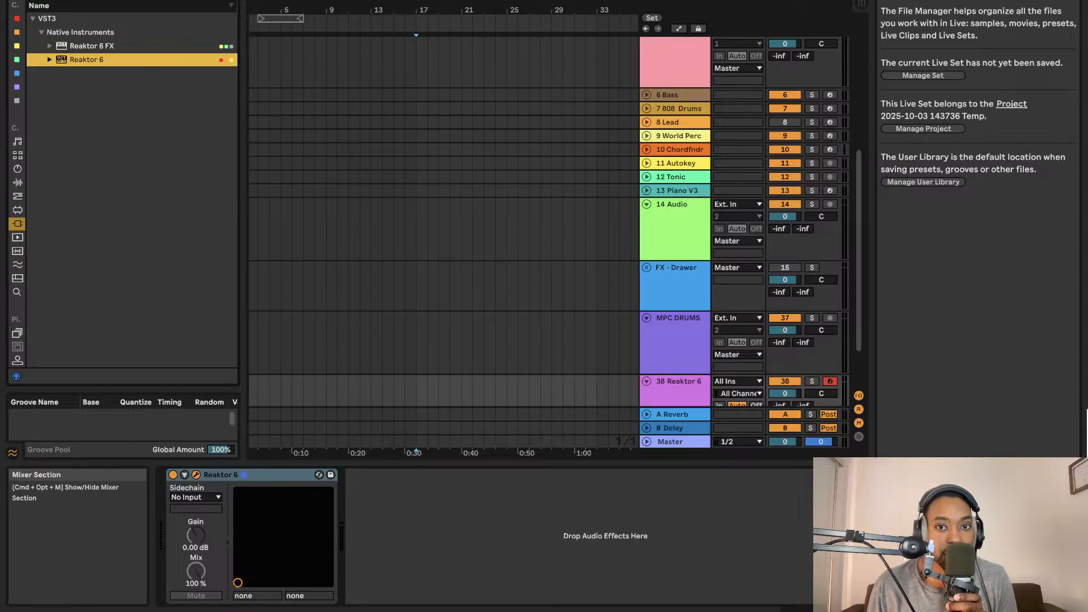
Show the Reaktor 6 plug-in window and open the Instrument's internal structure
key(super+alt+p)
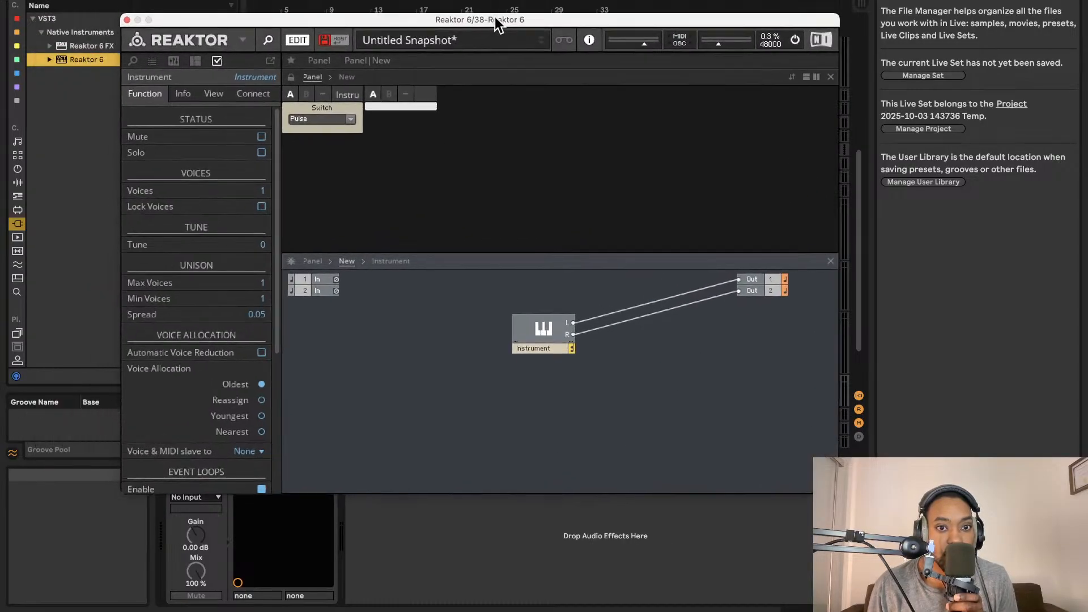
click(127, 20)
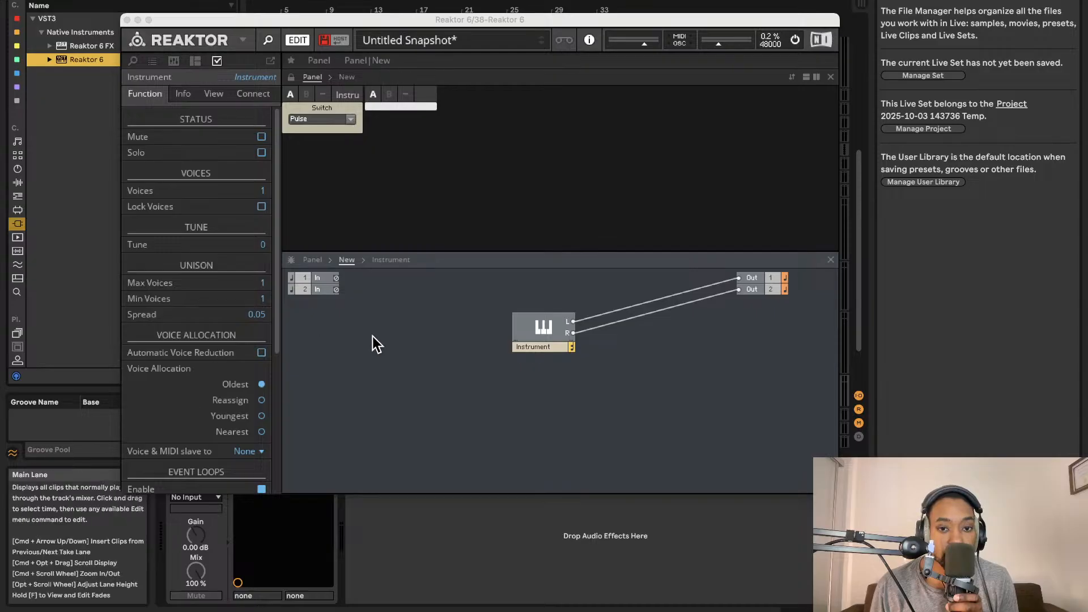
click(476, 359)
click(546, 332)
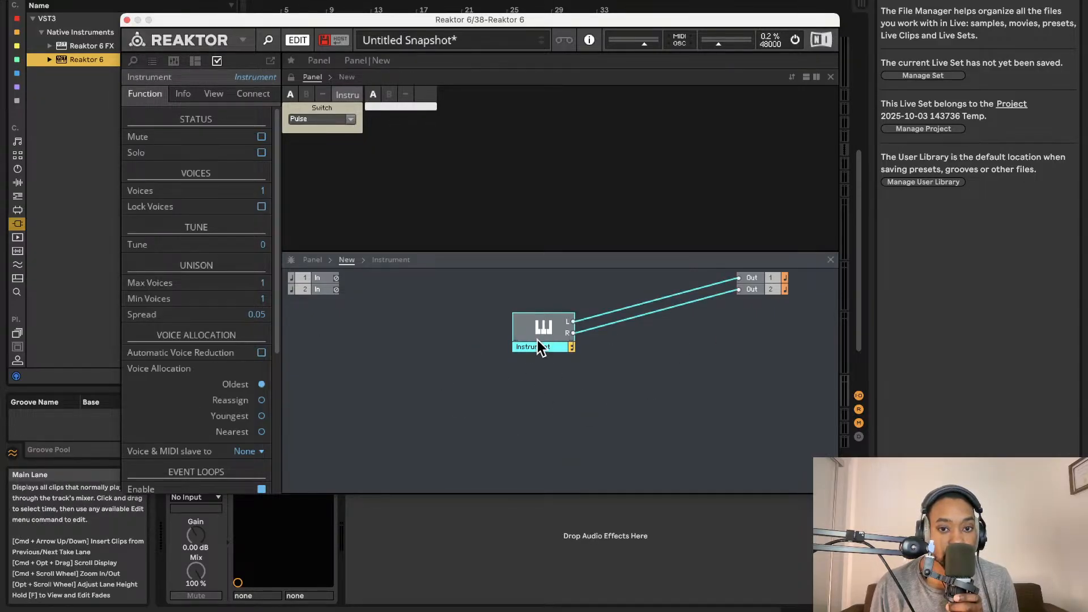
right_click(465, 376)
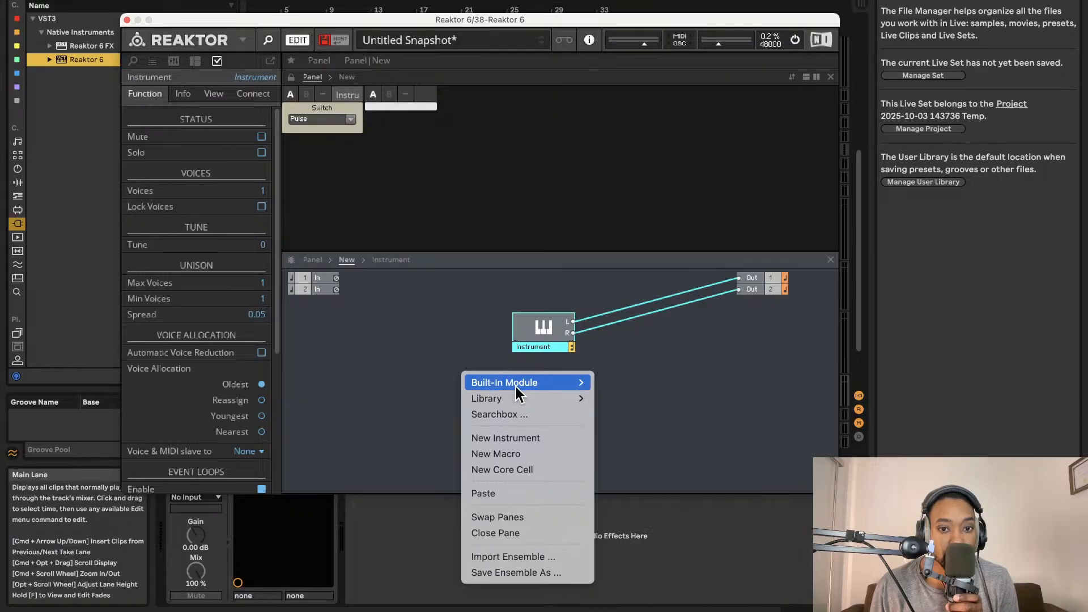
click(674, 361)
double_click(535, 326)
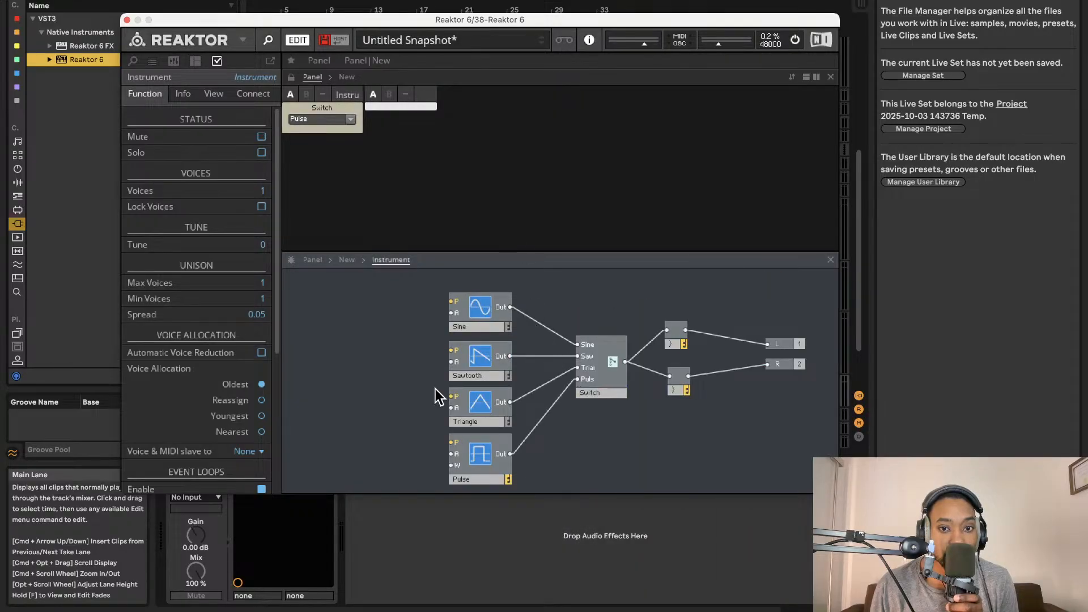
Return to the ensemble level to view how the Instrument is routed, and reopen its internal structure
click(354, 260)
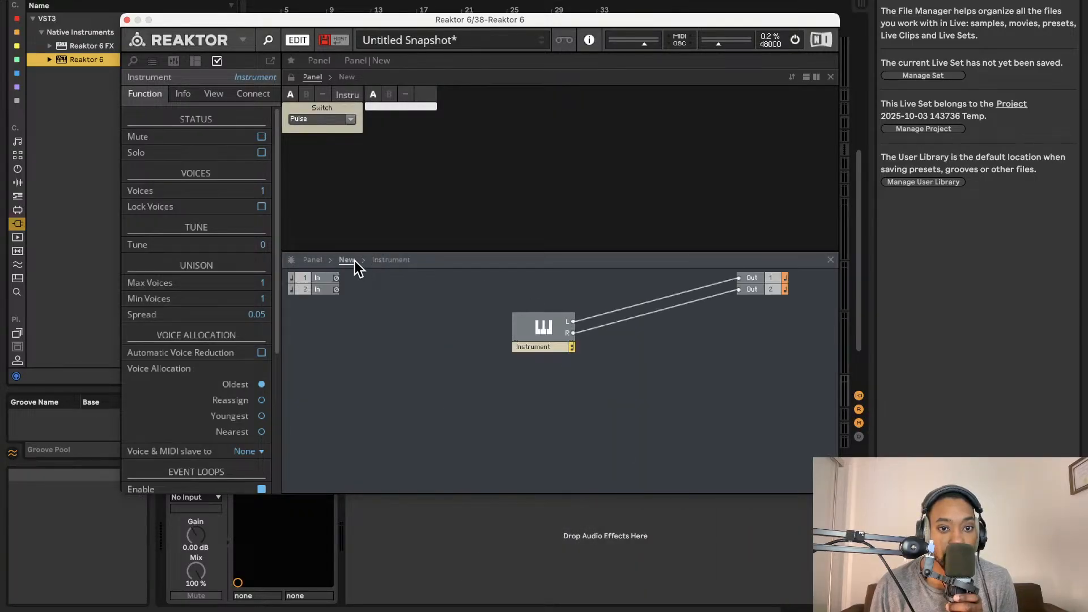
click(537, 335)
double_click(538, 334)
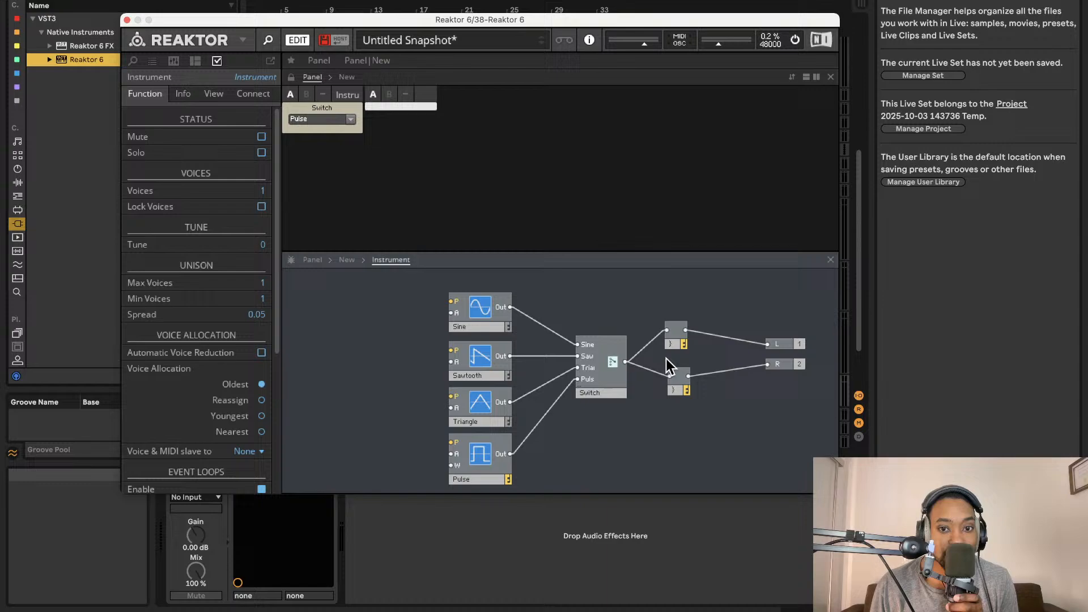
click(347, 261)
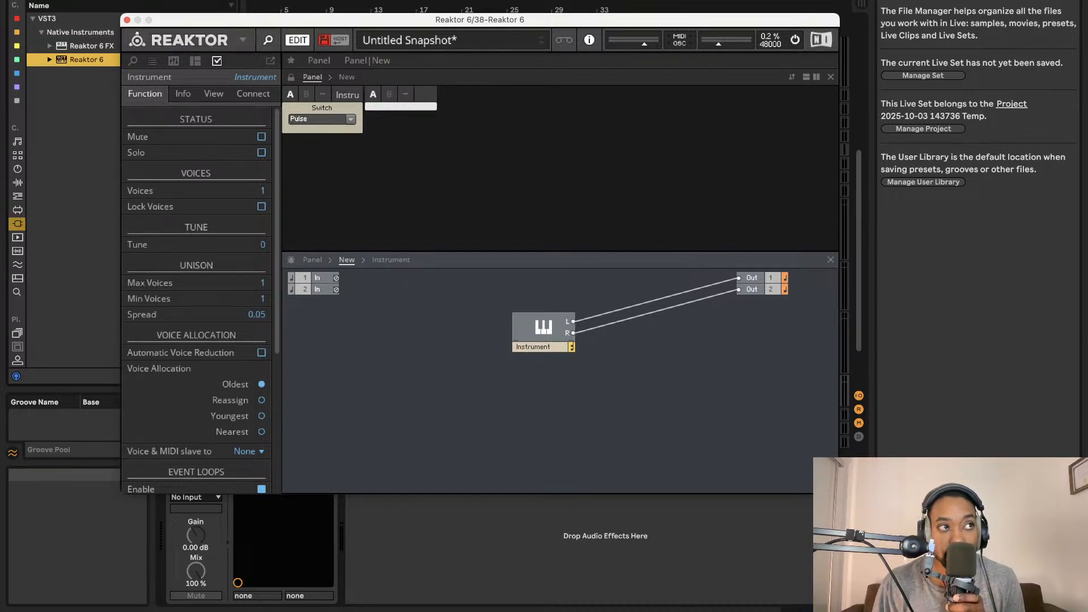
double_click(533, 327)
right_click(419, 314)
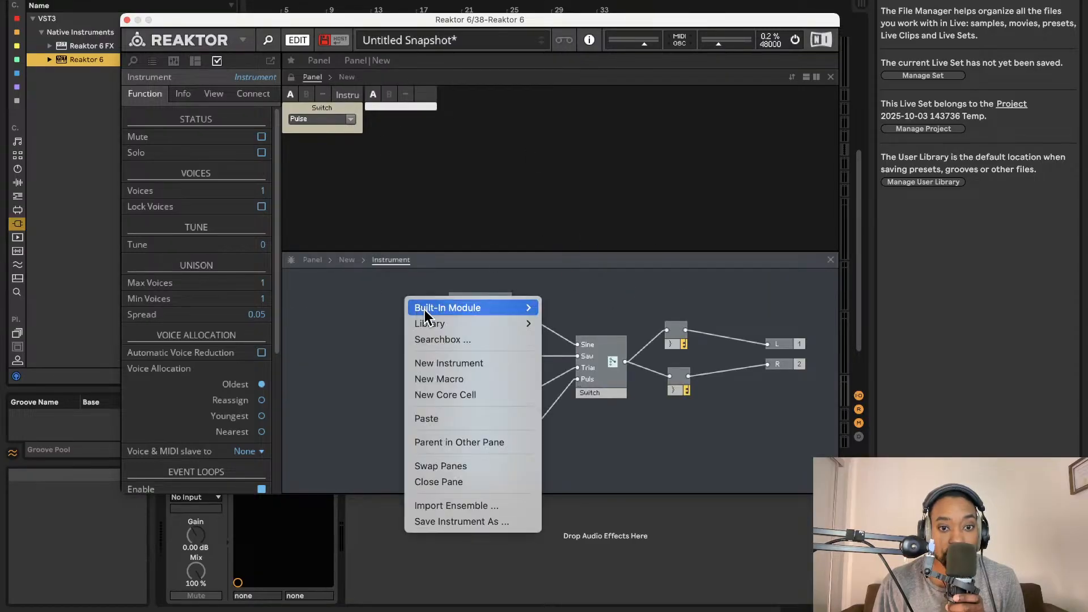
click(308, 292)
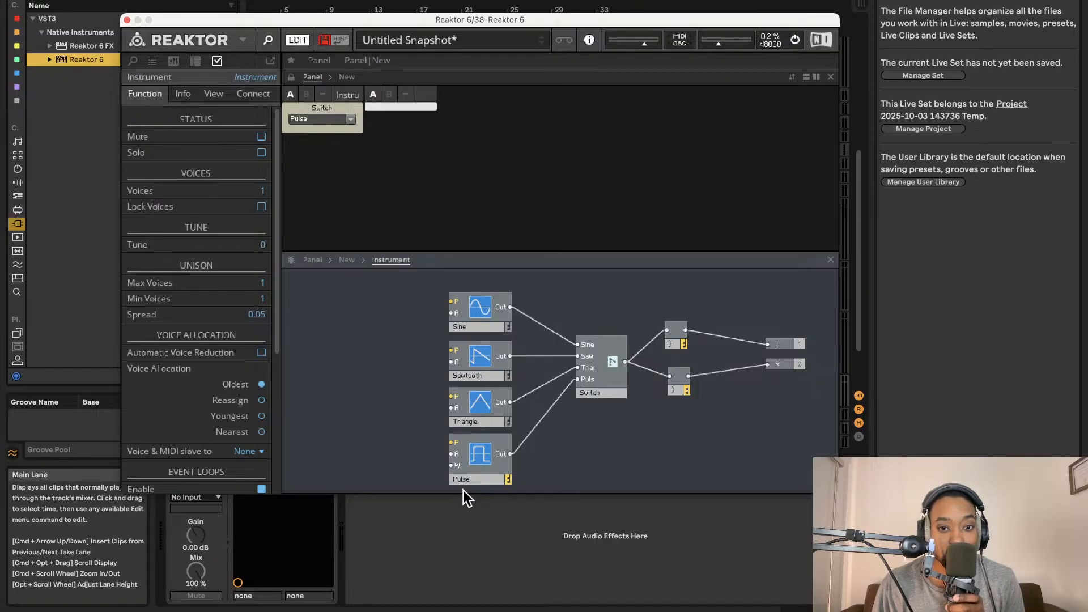
Examine the Sine oscillator, the Switch and the upper Audio Voice Combiner in the Instrument's structure
click(478, 317)
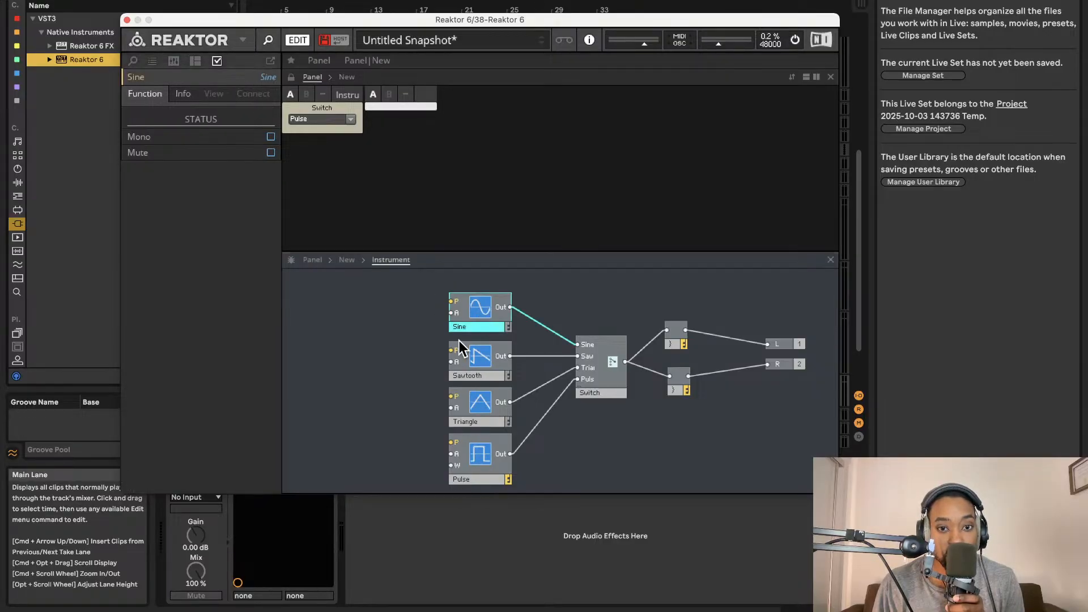
click(403, 285)
click(484, 309)
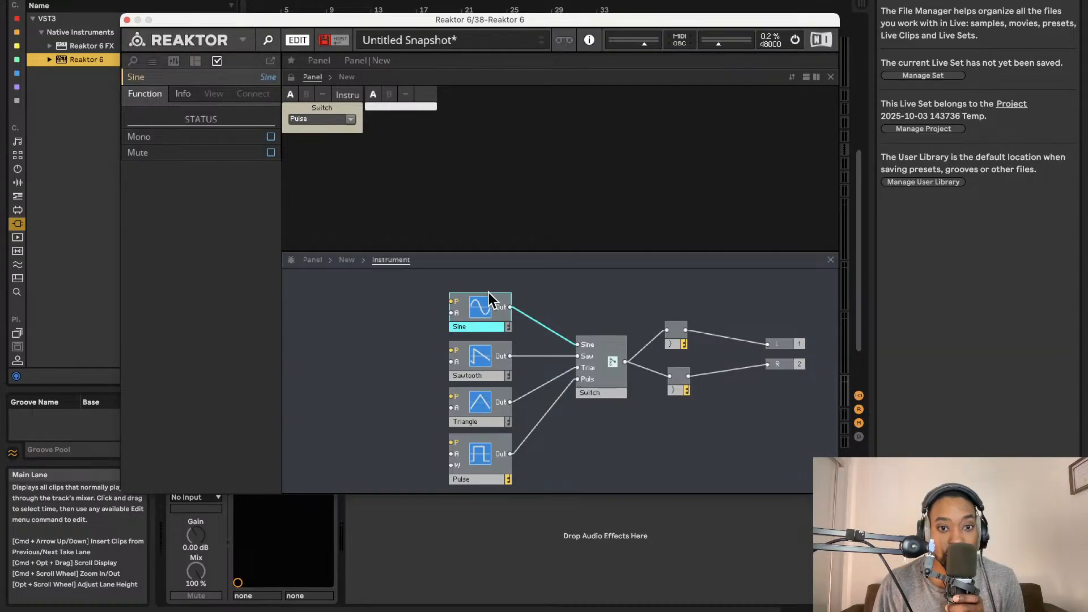
click(469, 314)
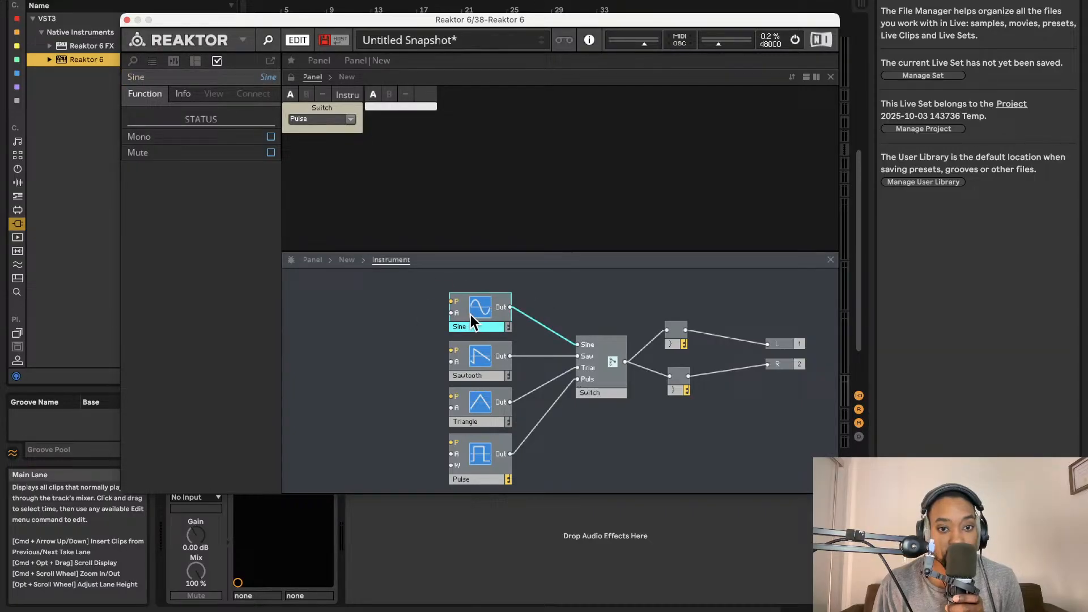
click(367, 280)
drag(477, 306, 473, 311)
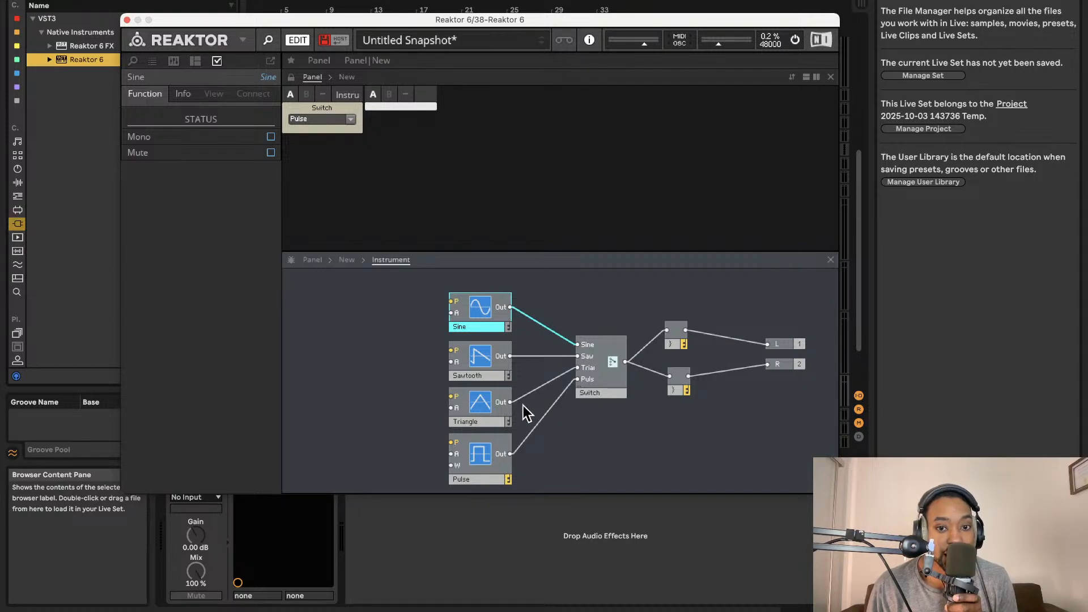
click(595, 365)
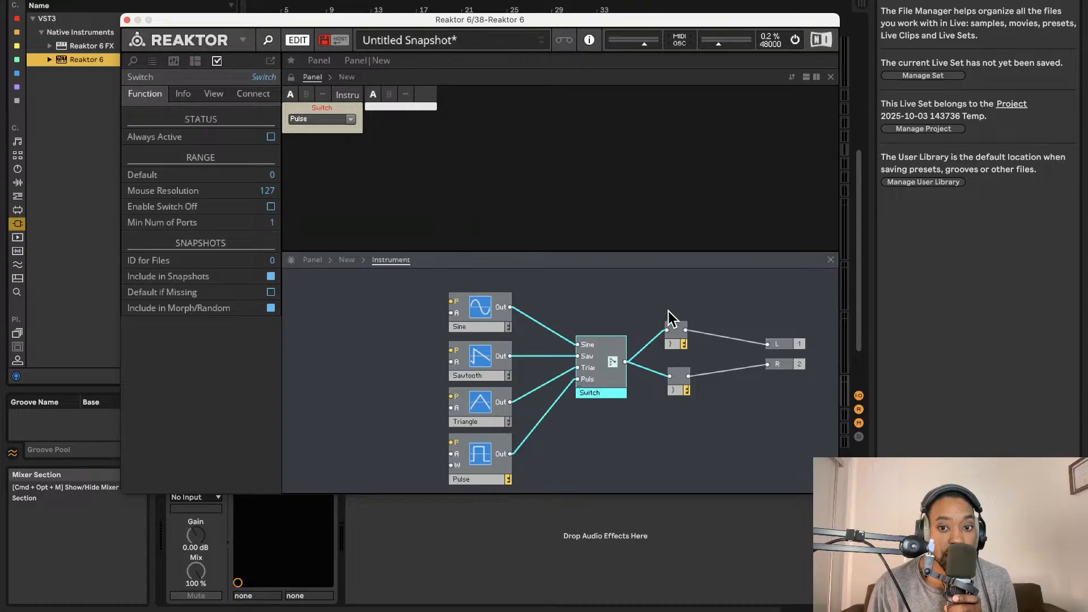
click(678, 331)
drag(681, 336, 684, 338)
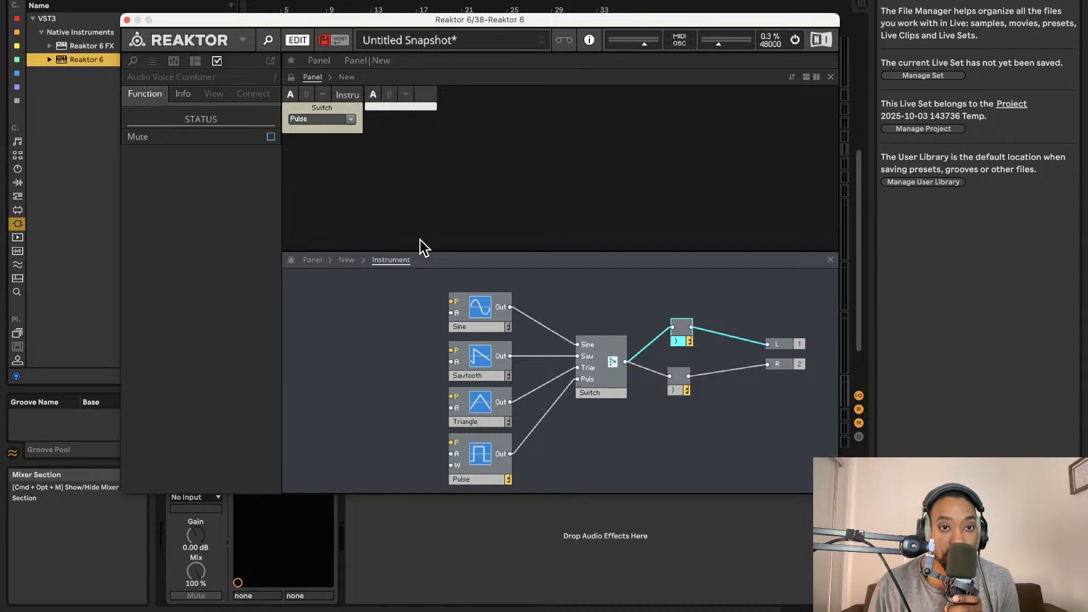
Review the Switch's waveform list and select Sine, Saw, Triangle and Pulse in turn
click(351, 119)
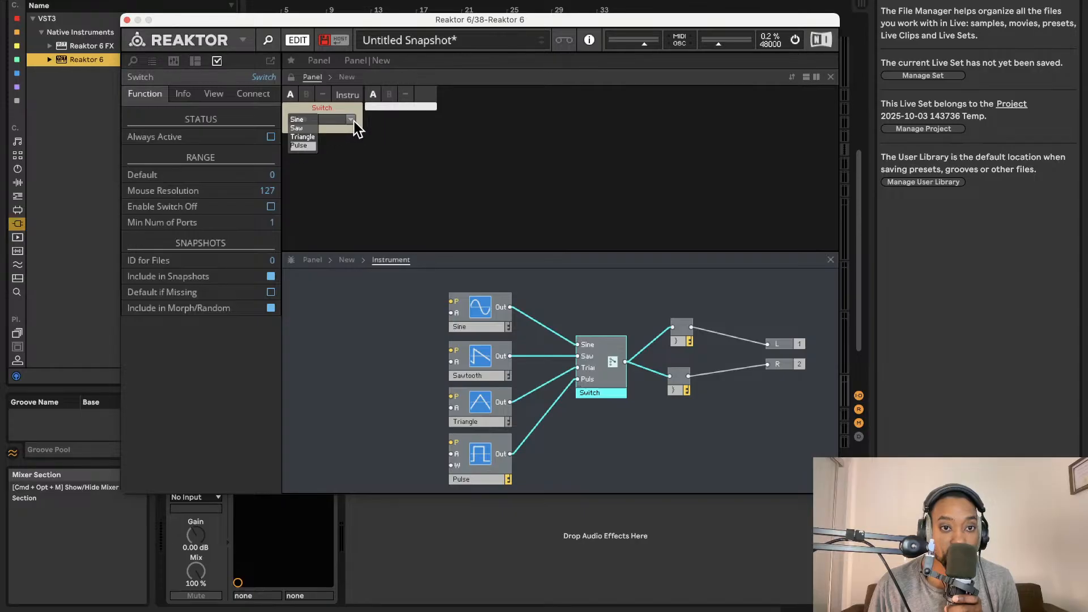
click(355, 119)
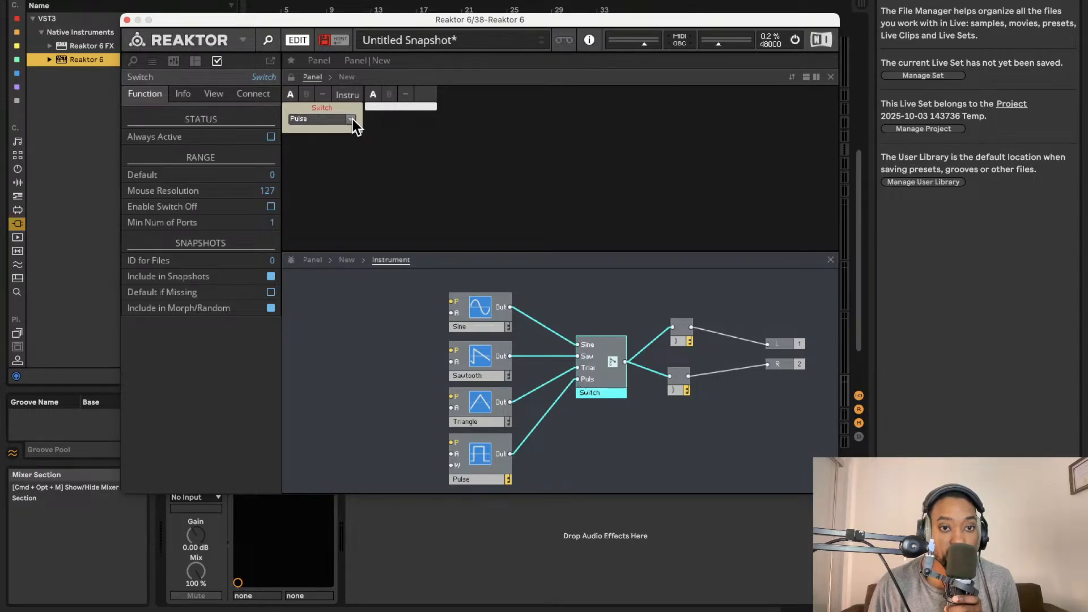
click(353, 119)
click(351, 119)
click(351, 120)
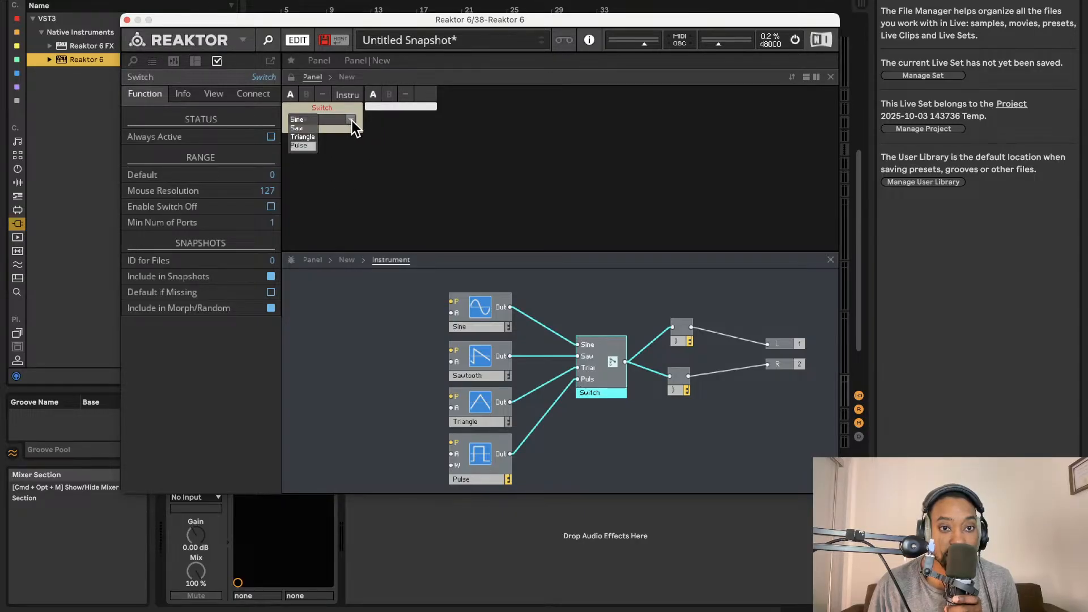
click(353, 121)
click(351, 120)
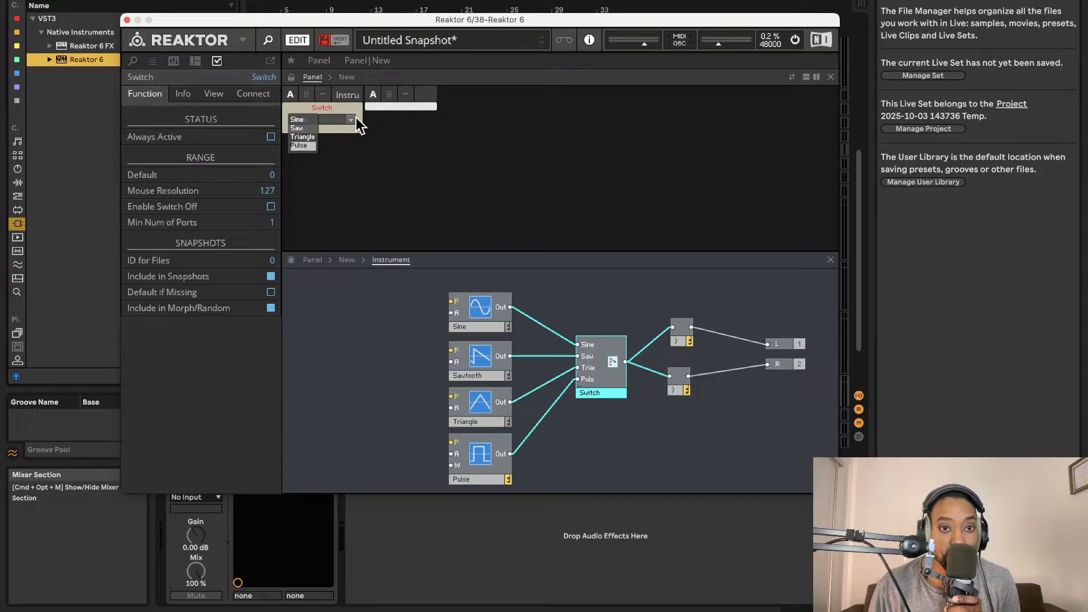
click(305, 122)
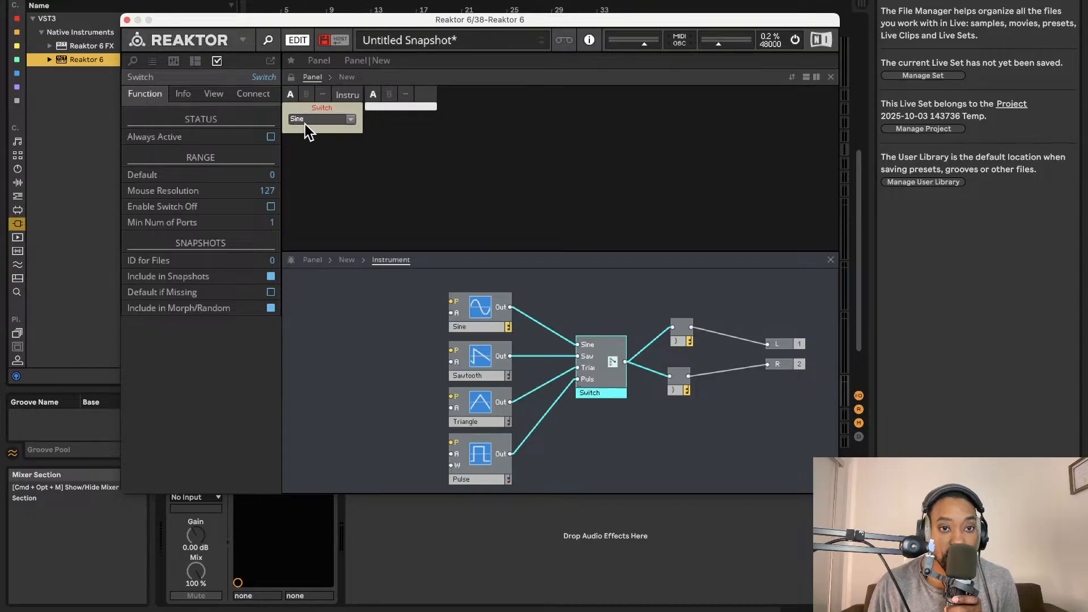
click(311, 129)
click(306, 137)
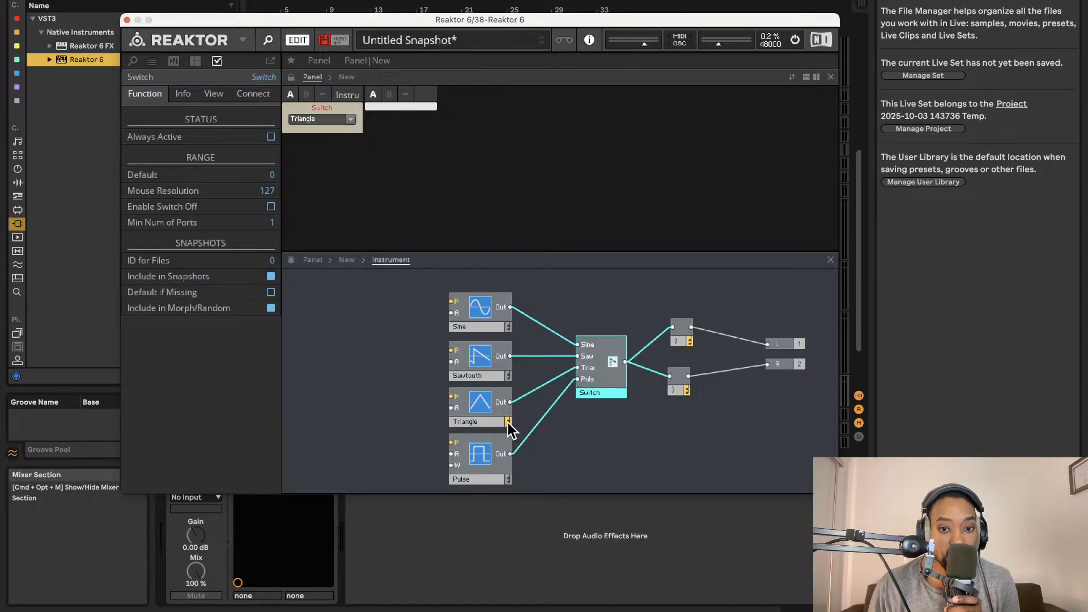
click(354, 120)
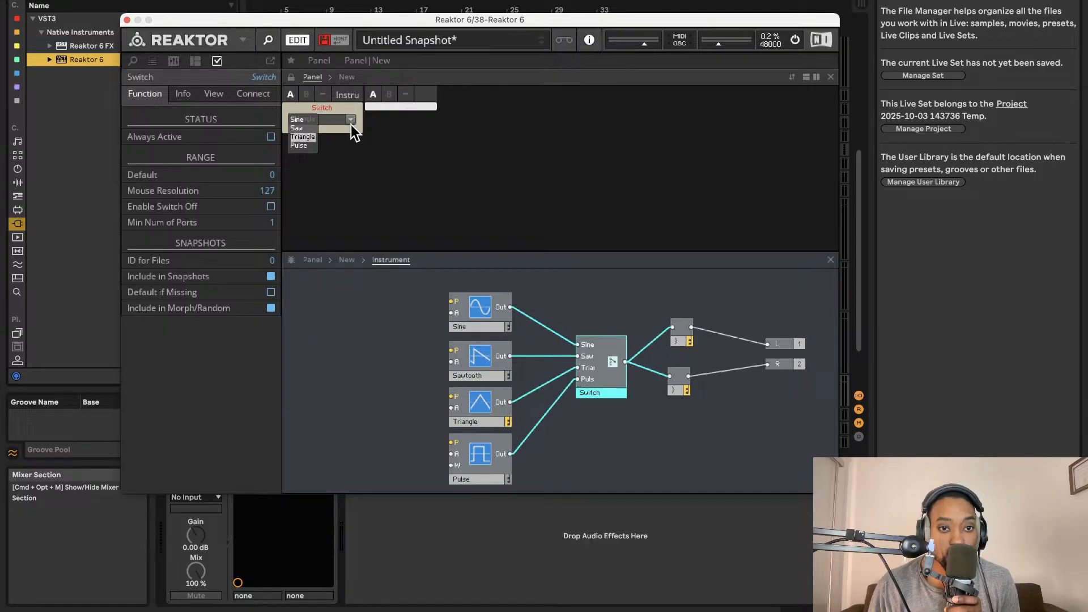
click(313, 146)
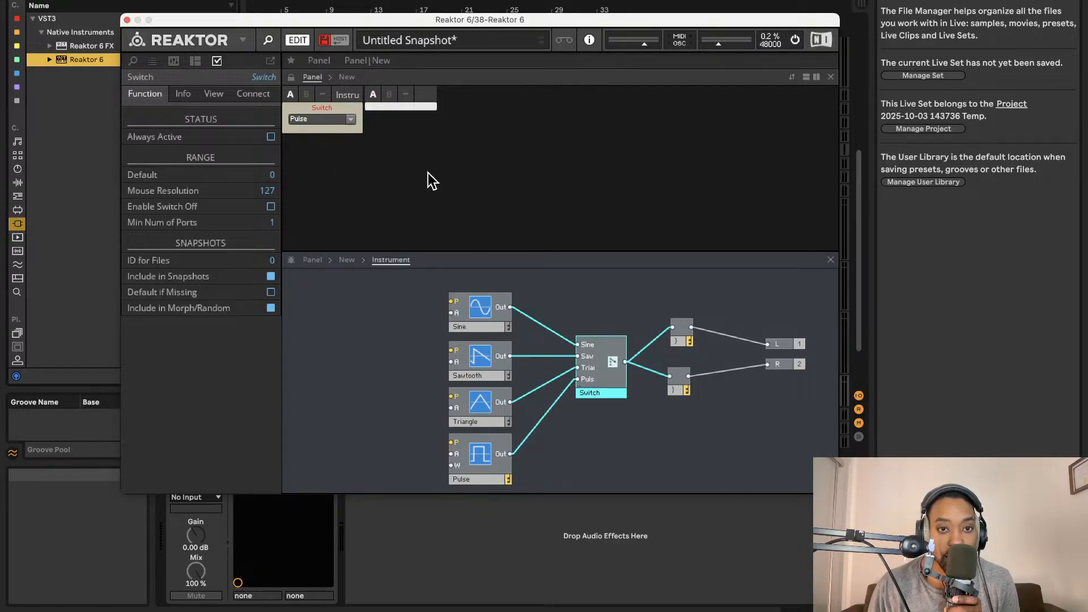
Cycle the Switch through all four oscillator waveforms once more, ending on Pulse
click(342, 117)
click(305, 117)
click(345, 128)
click(306, 128)
click(348, 117)
click(304, 137)
click(335, 124)
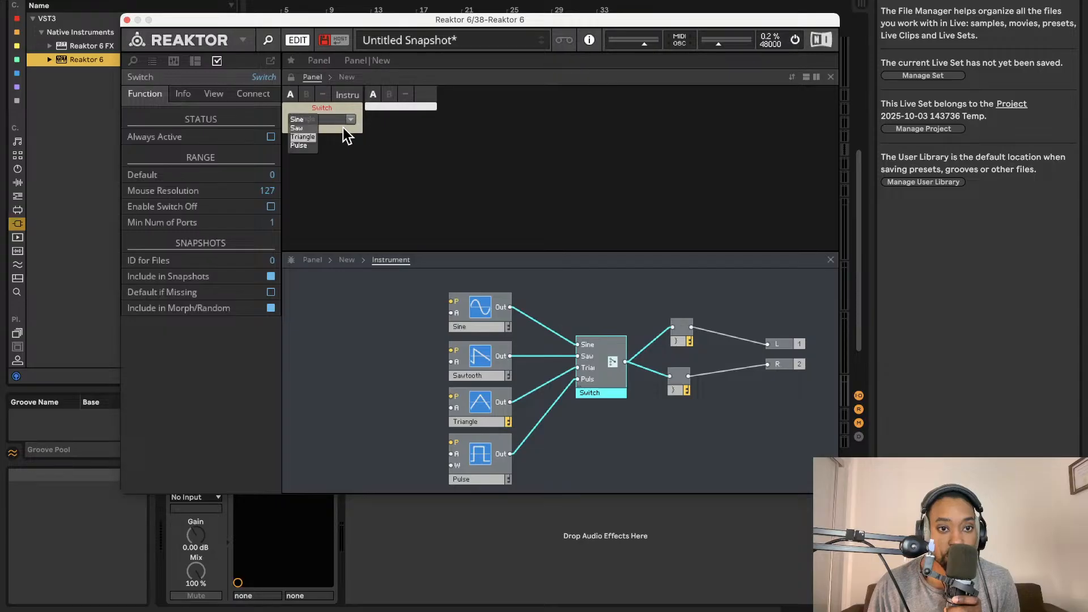
click(306, 145)
click(365, 292)
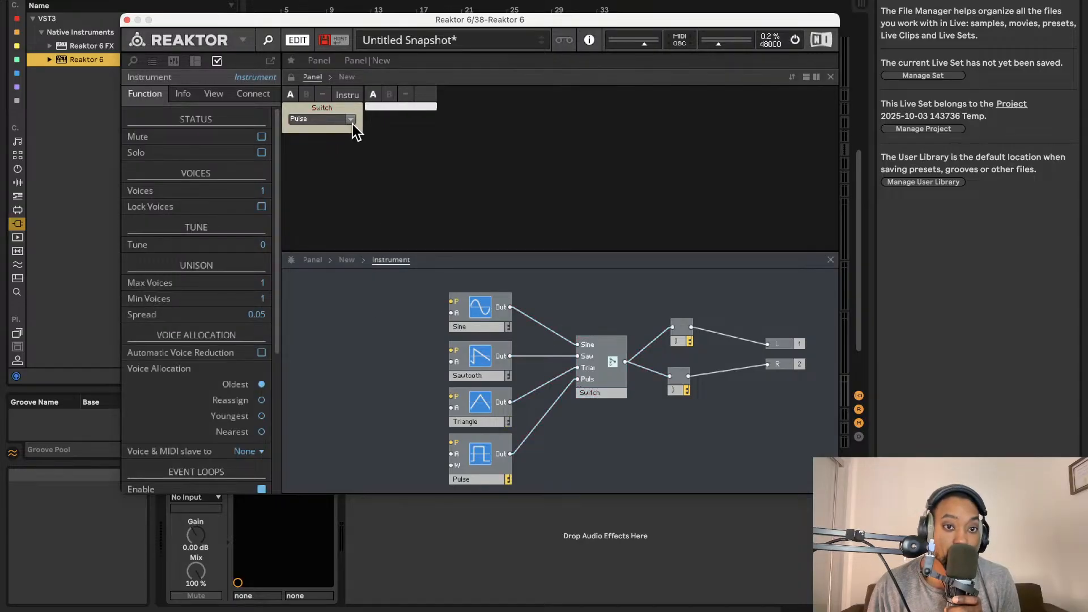
click(352, 121)
click(319, 118)
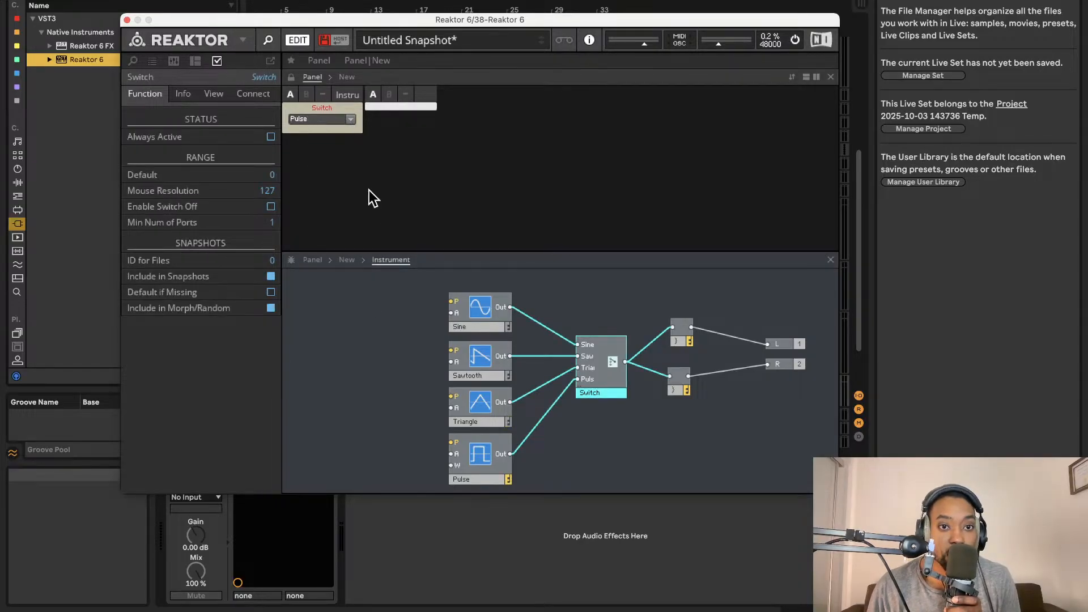
click(434, 363)
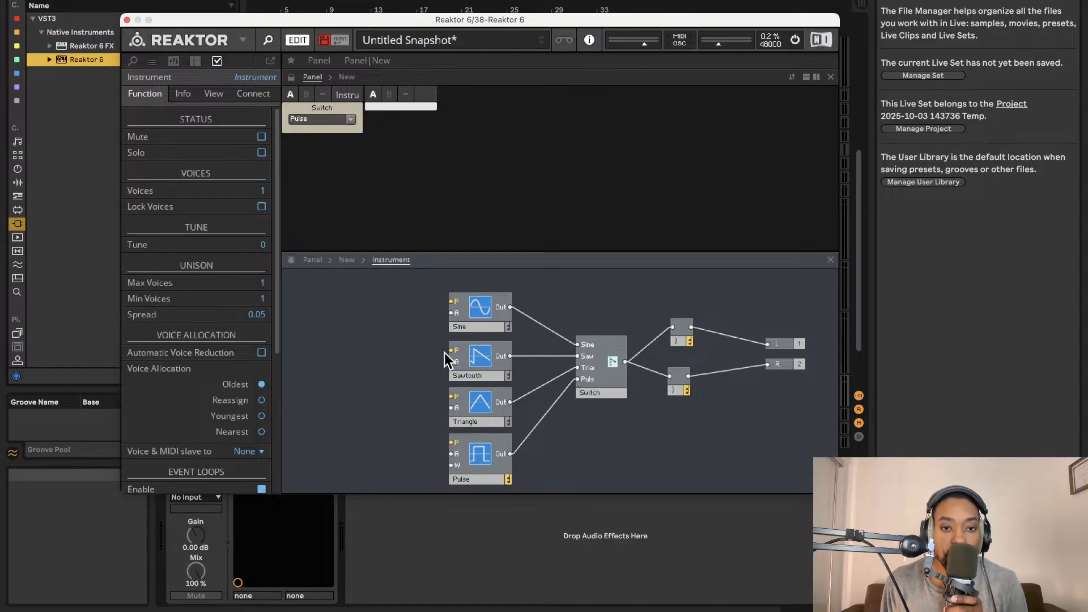
Browse the built-in module and library categories that can be added to the Instrument's structure
right_click(386, 312)
mouse_move(399, 318)
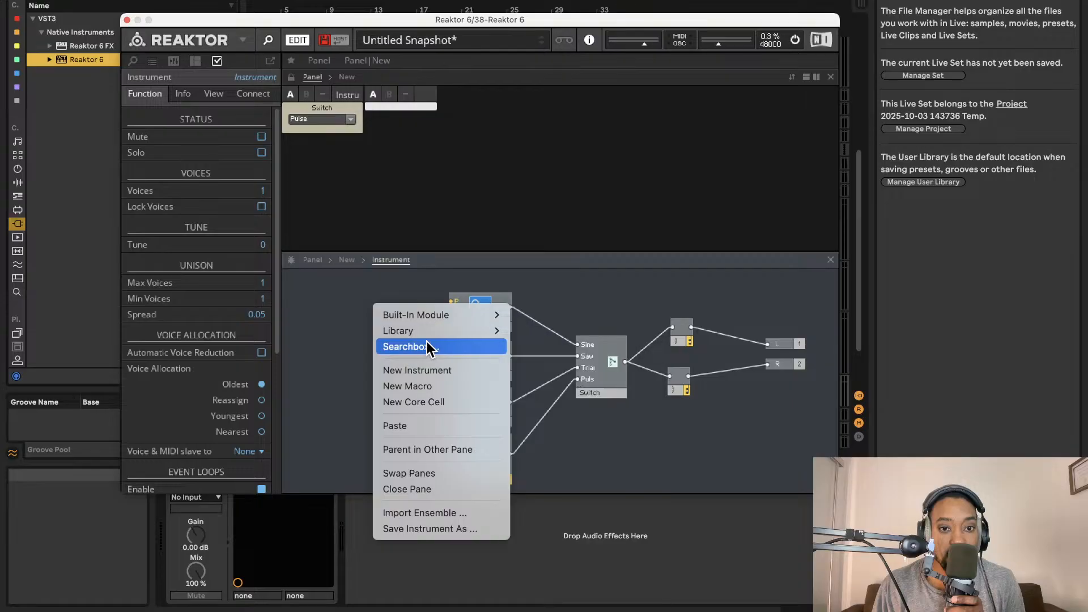
click(452, 312)
right_click(375, 306)
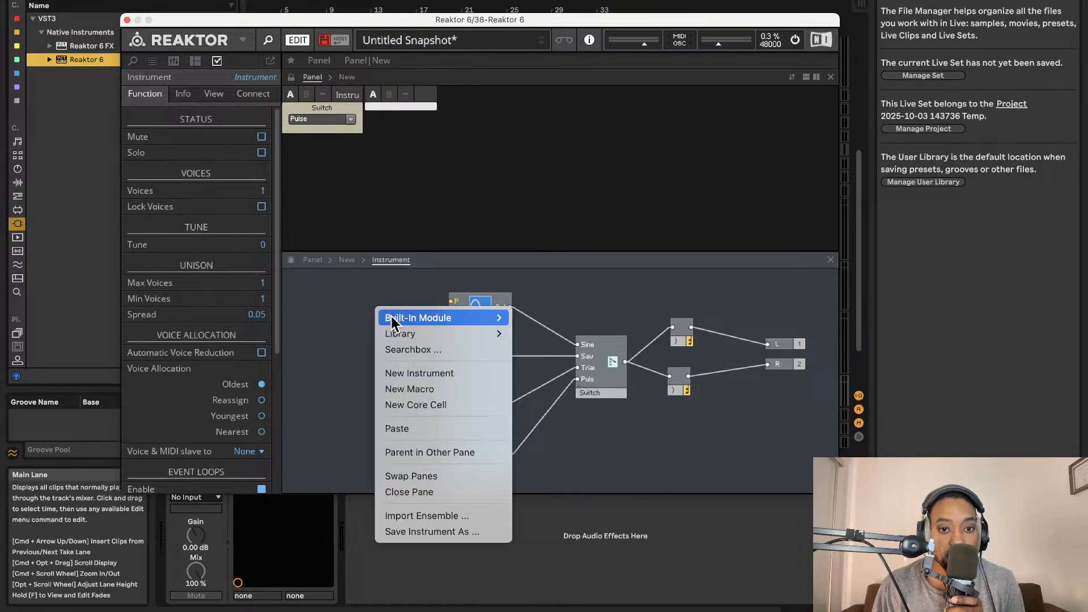
mouse_move(420, 318)
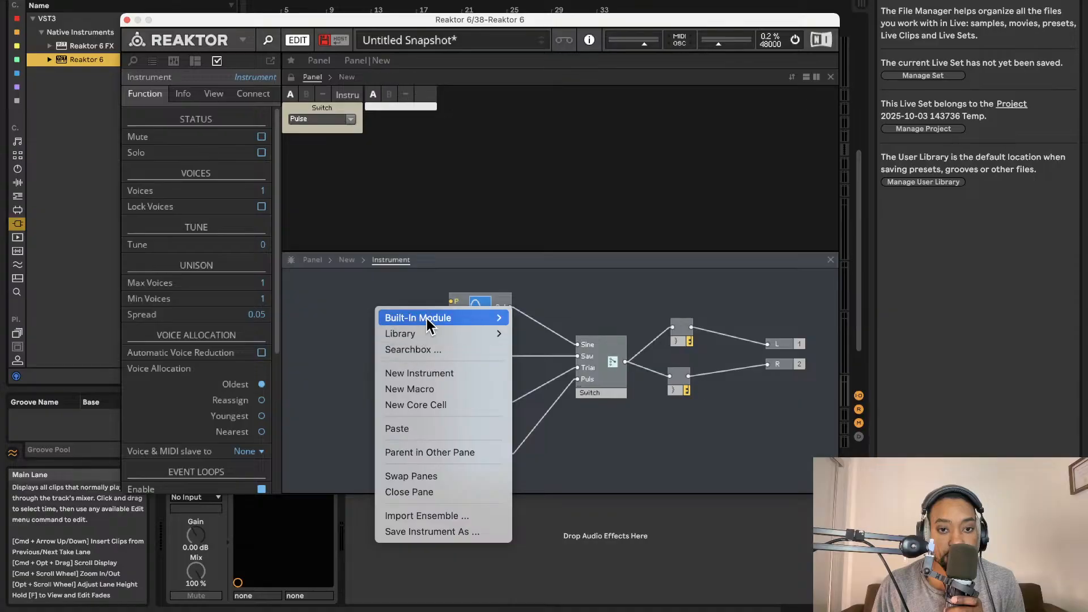
mouse_move(564, 396)
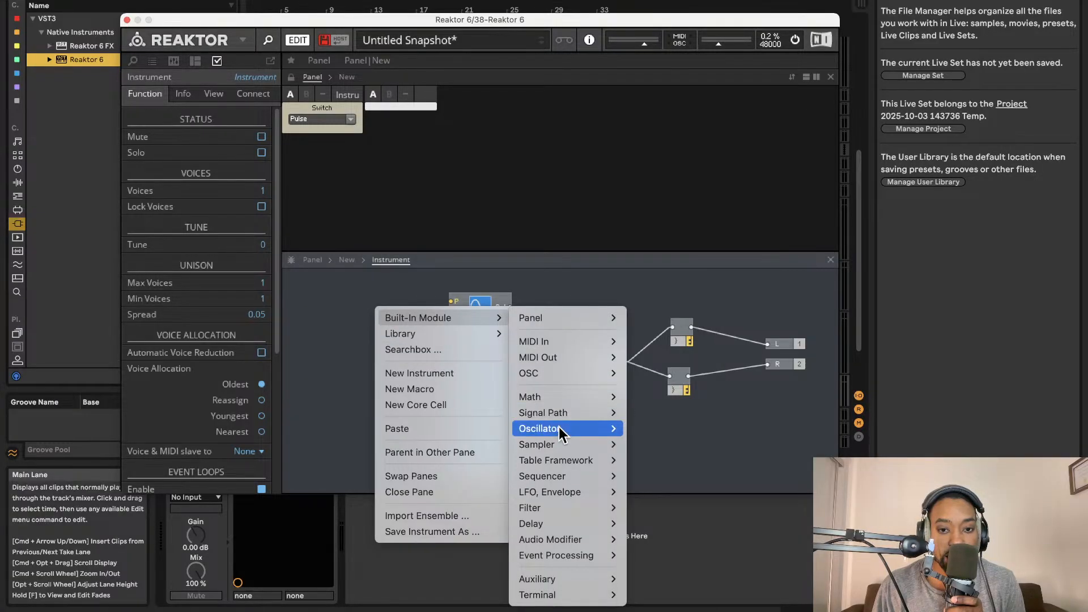
mouse_move(557, 425)
mouse_move(446, 338)
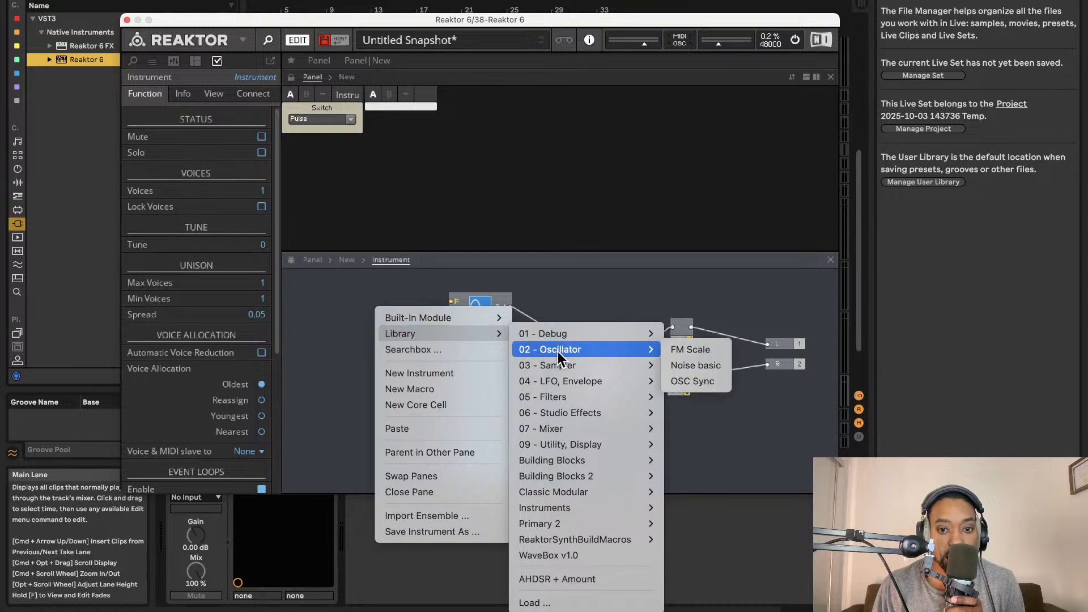
click(309, 336)
key(Return)
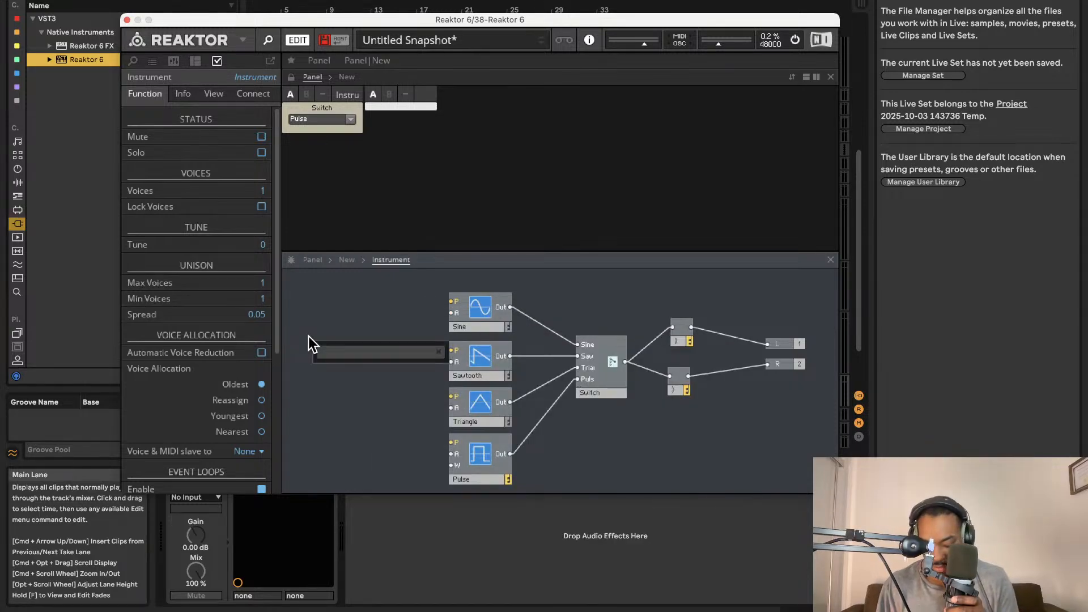
text(pit)
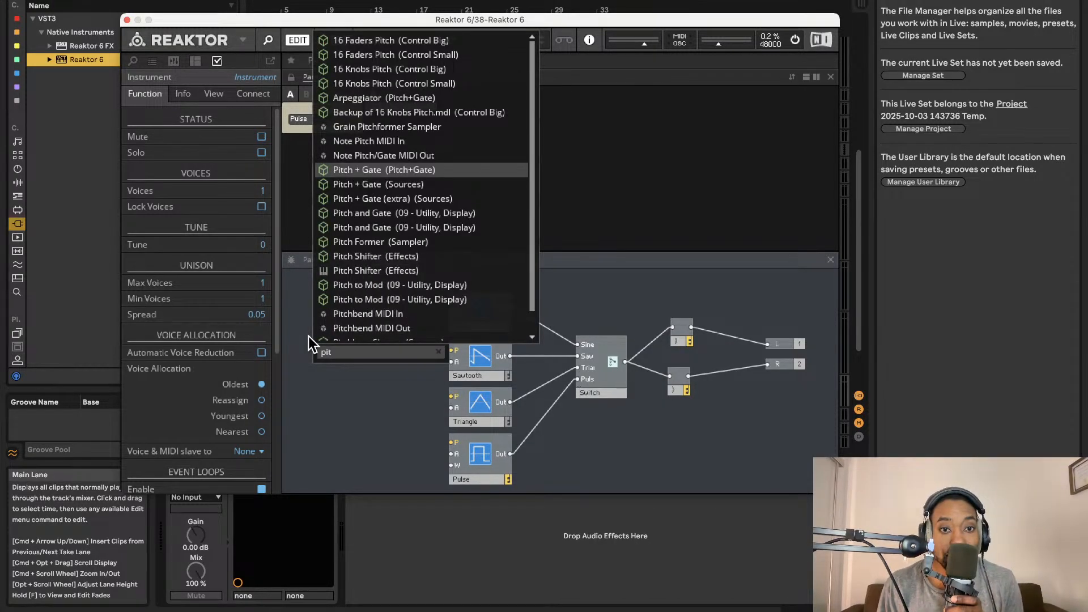
scroll(424, 306, down, 1)
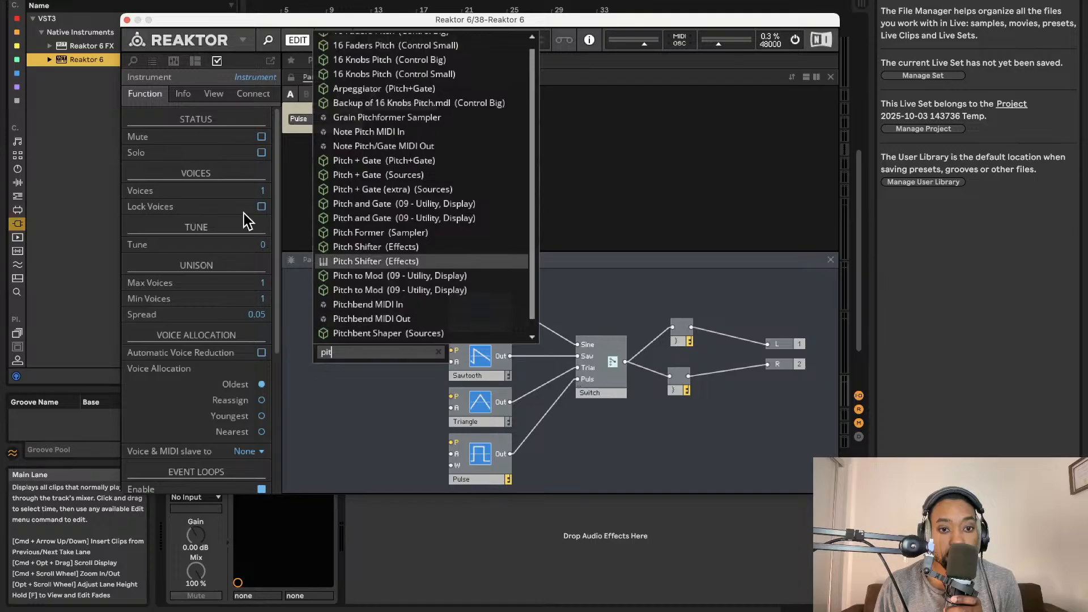
key(super+Tab)
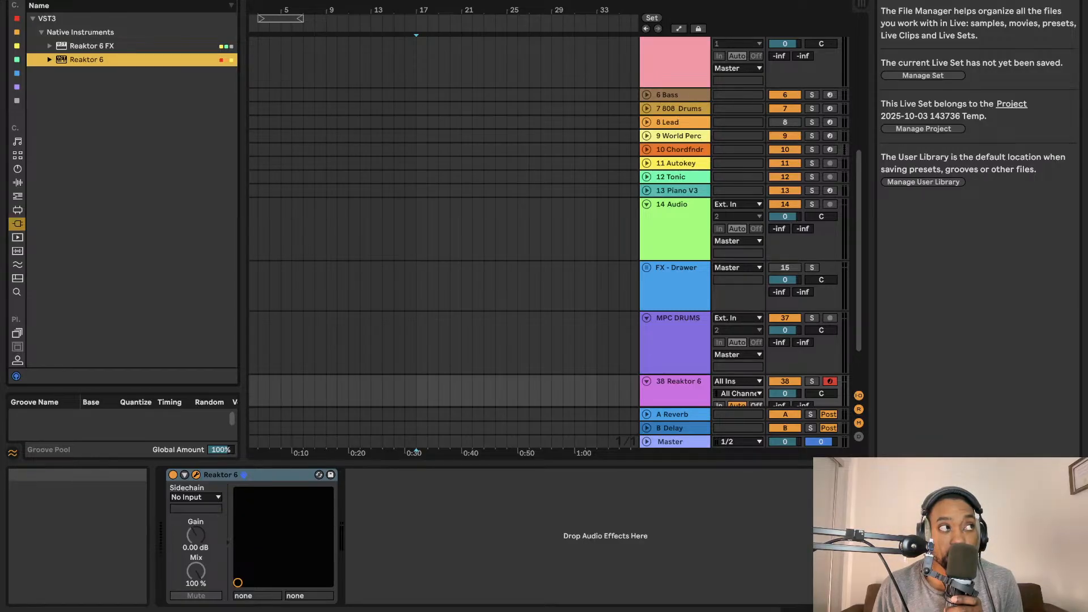
click(195, 474)
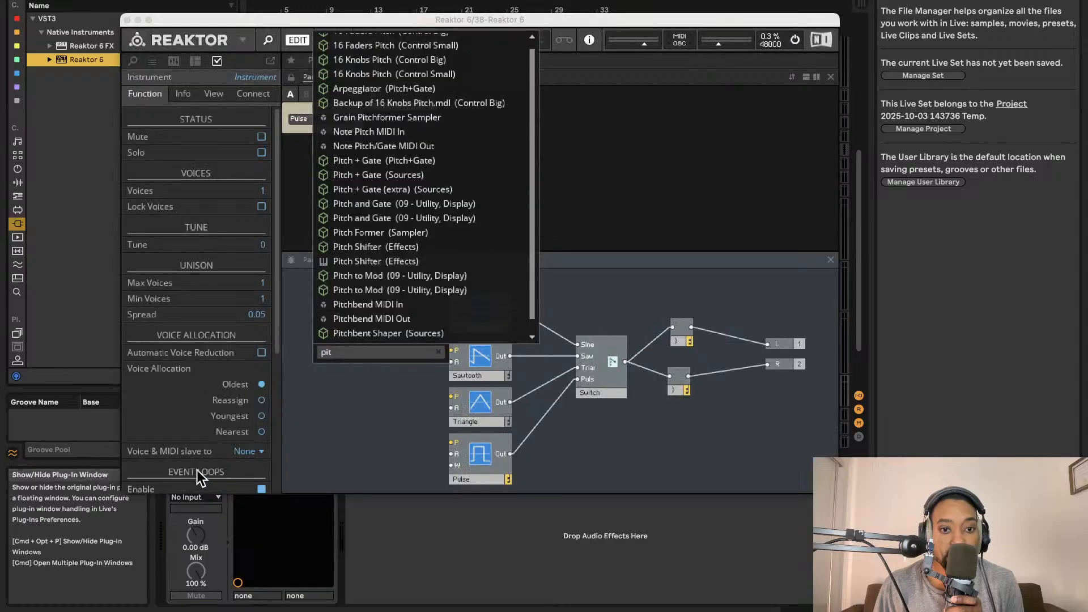
click(337, 416)
Add a built-in MIDI In Note Pitch module to the Instrument's structure, in front of the oscillators
right_click(348, 412)
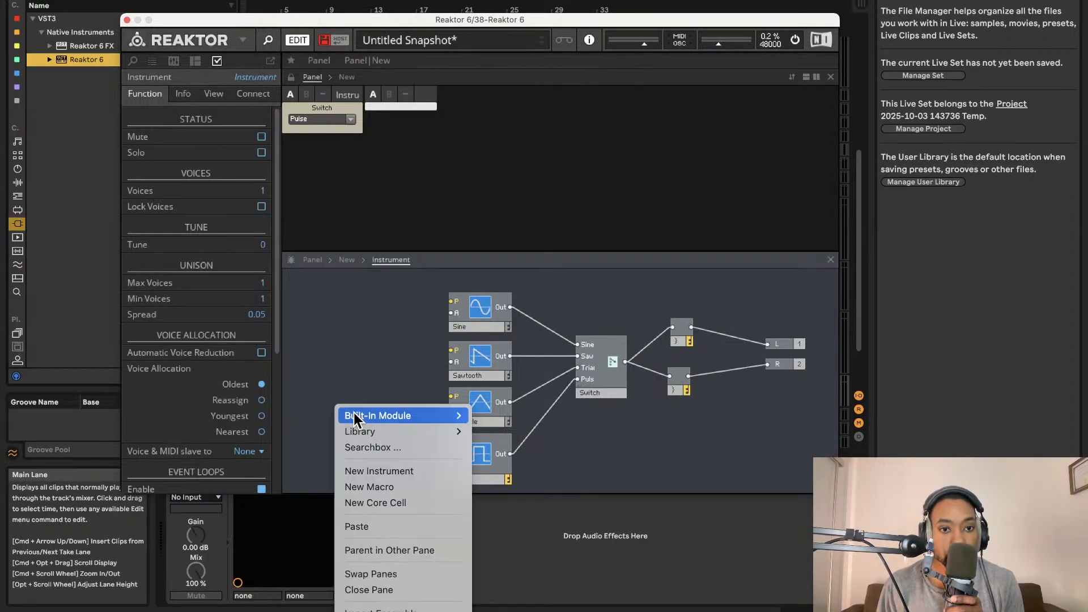
mouse_move(388, 416)
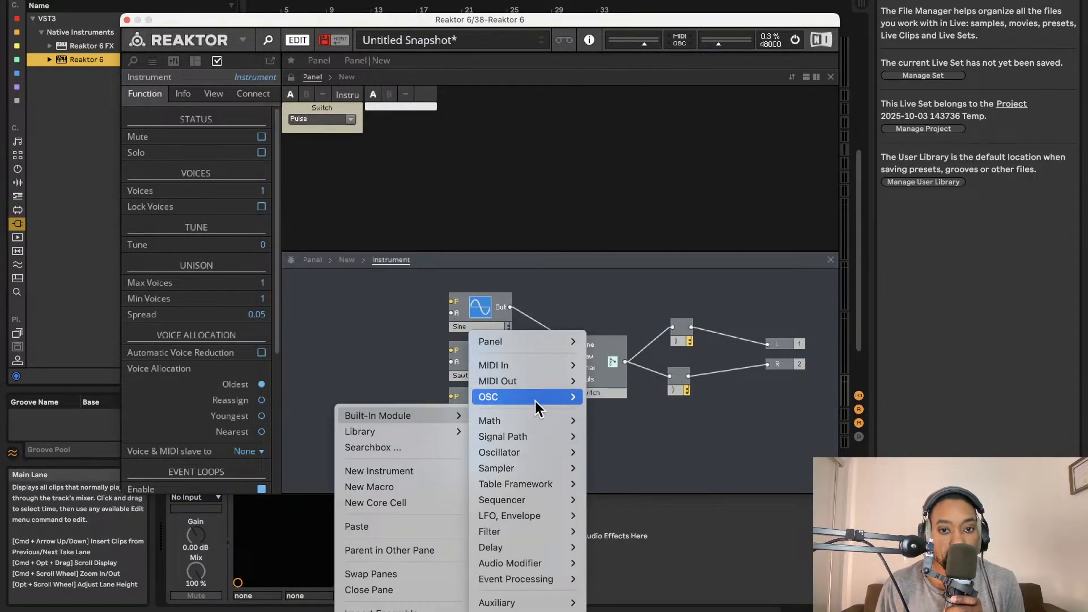
mouse_move(531, 366)
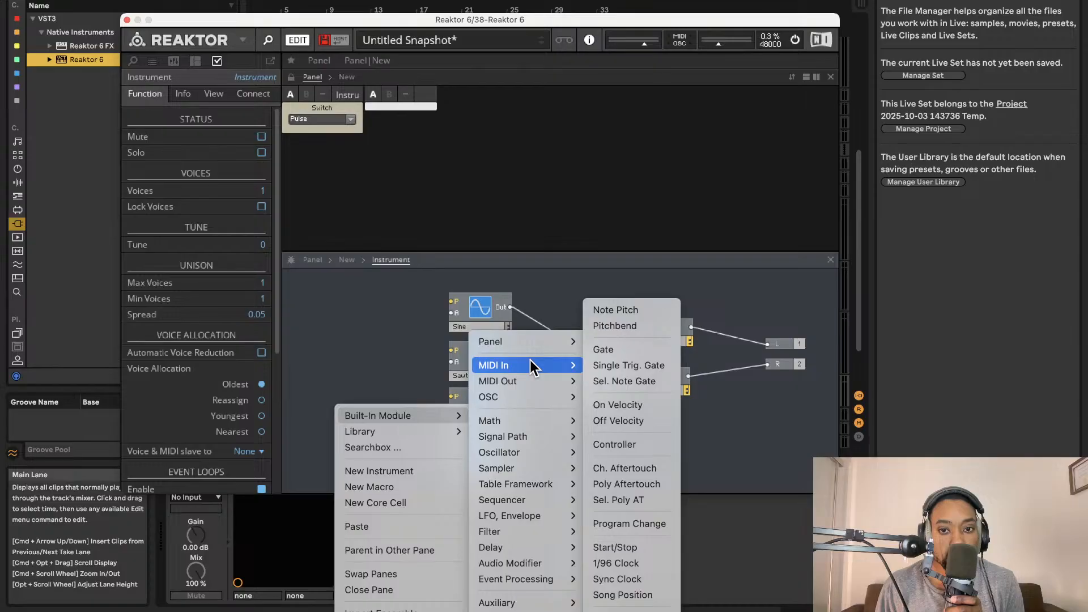
click(667, 310)
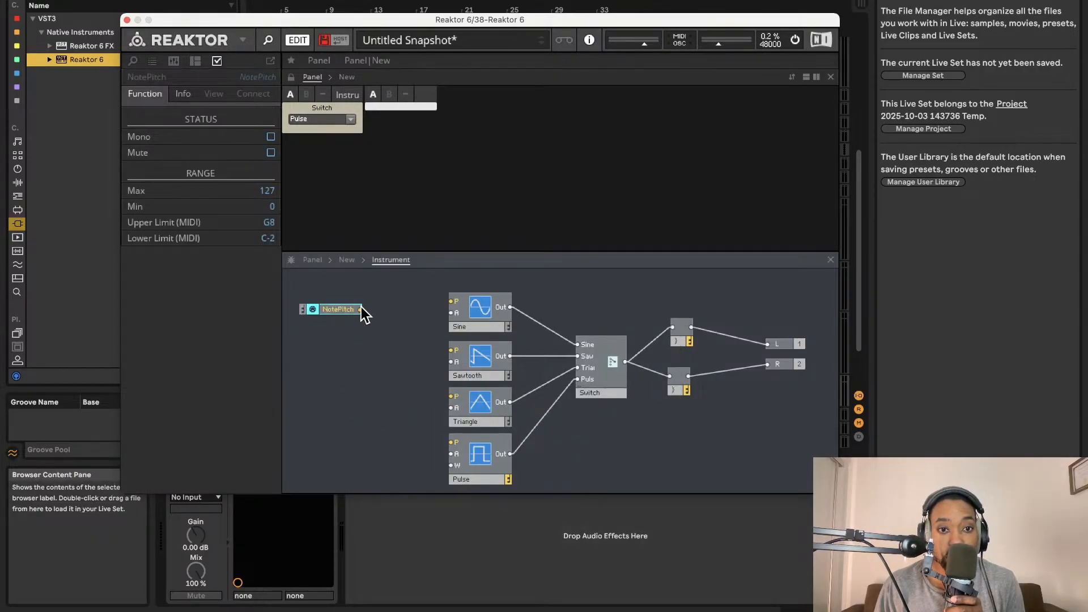
Wire the NotePitch output to the P inputs of the Sine, Sawtooth, Triangle and Pulse oscillators
drag(348, 308, 451, 301)
drag(369, 301, 451, 350)
drag(369, 301, 452, 398)
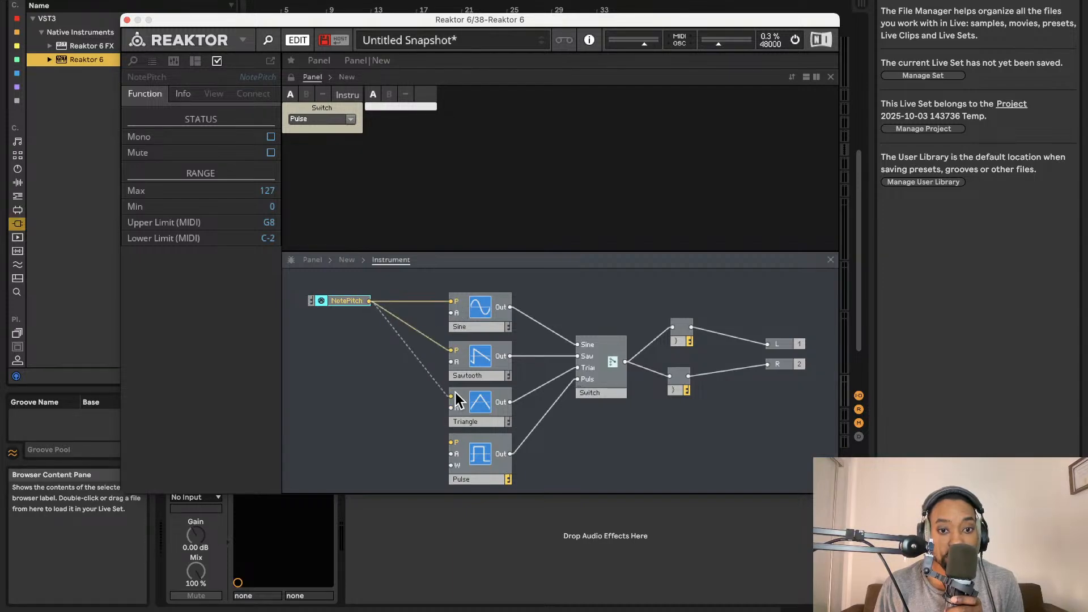
drag(364, 305, 451, 443)
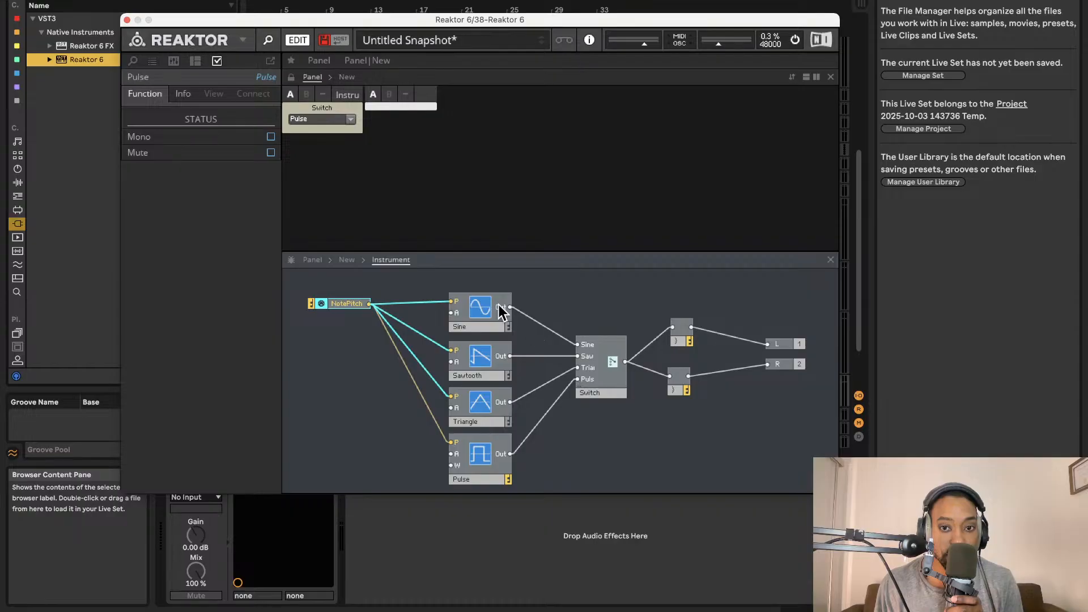
Add a built-in MIDI In Gate module below NotePitch and move NotePitch slightly up to space them apart
right_click(319, 345)
mouse_move(318, 345)
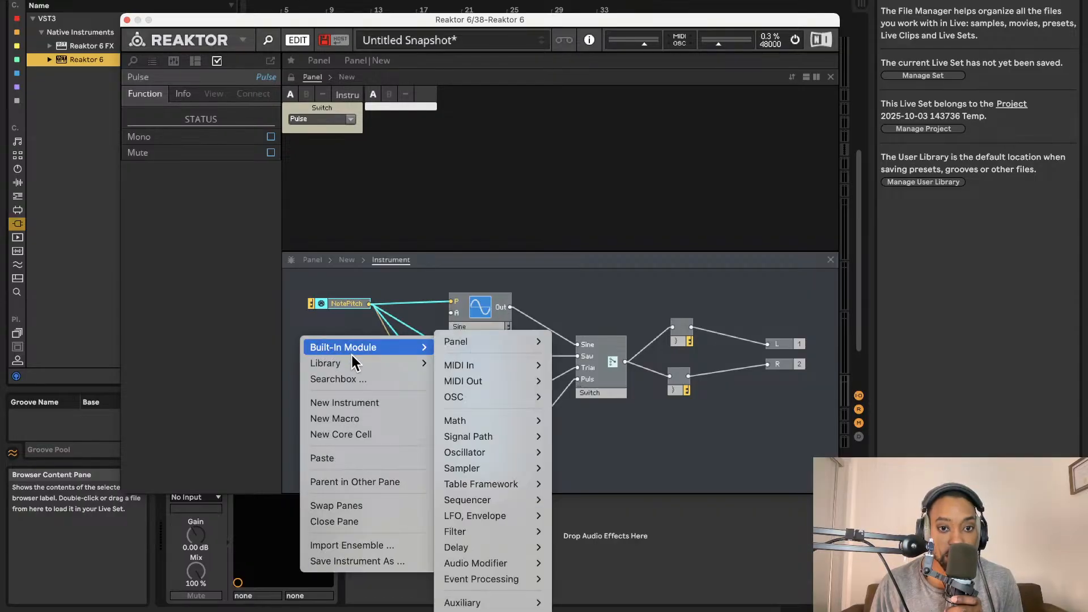
mouse_move(512, 346)
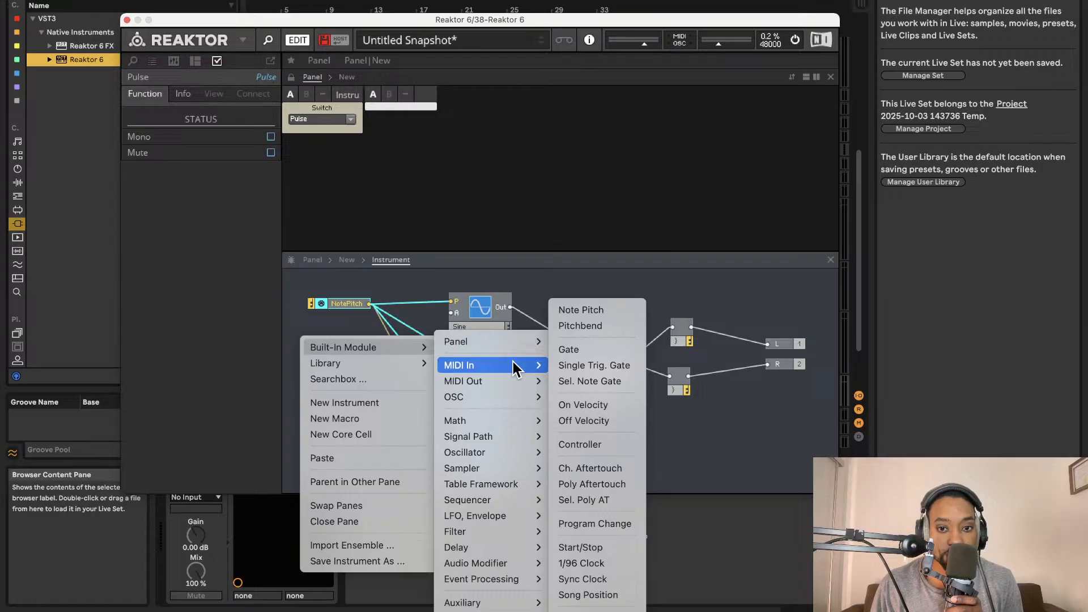
click(569, 349)
drag(355, 344, 340, 342)
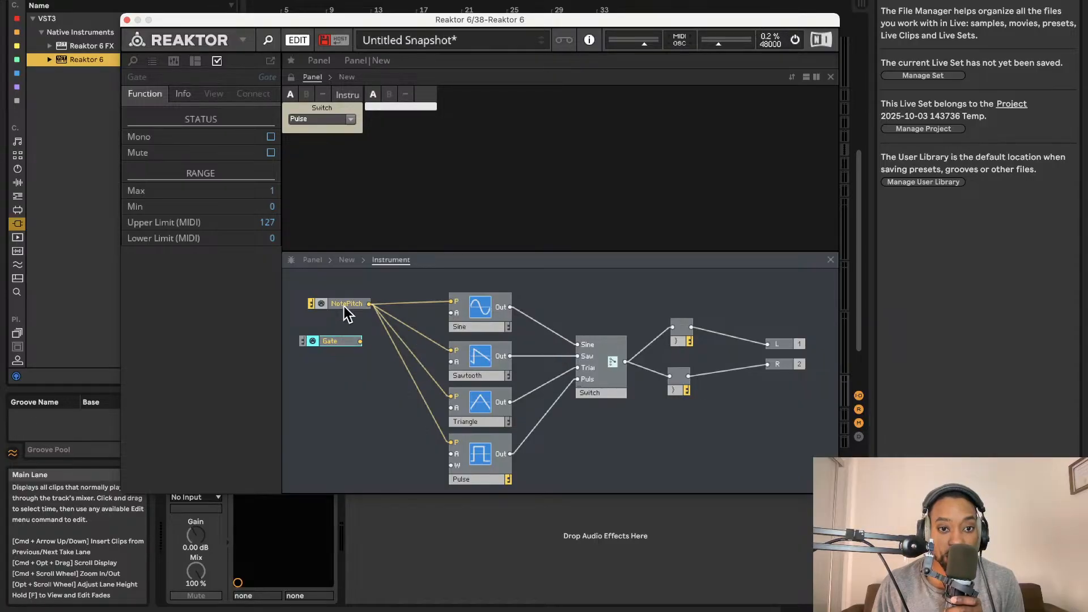
mouse_move(345, 306)
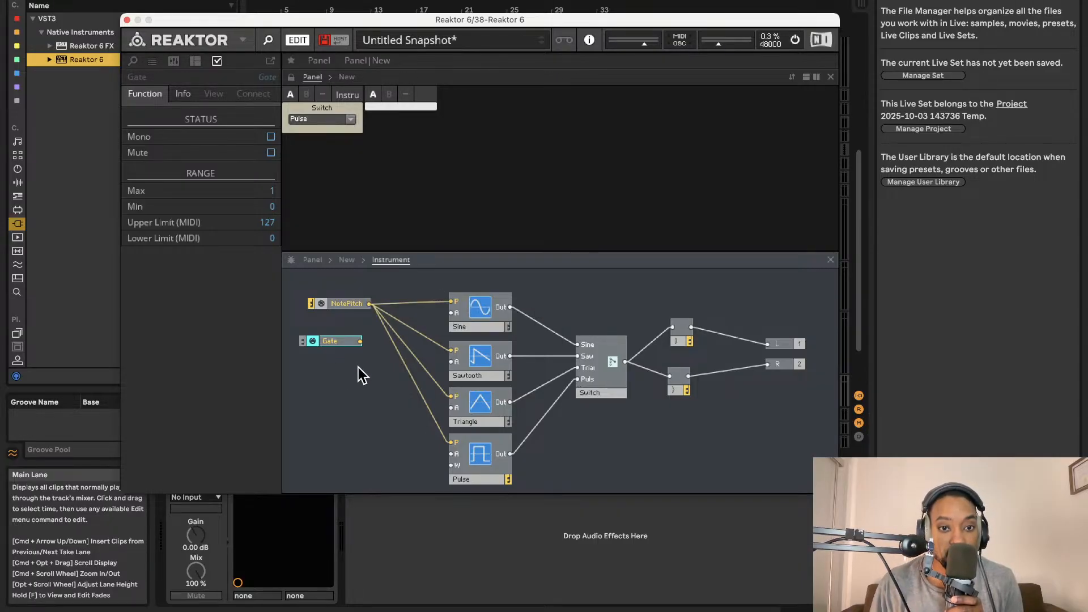
mouse_move(358, 306)
mouse_down()
mouse_move(338, 298)
mouse_move(351, 295)
mouse_up()
Wire the Gate output to the A inputs of the Sine, Sawtooth, Triangle and Pulse oscillators
drag(361, 341, 453, 312)
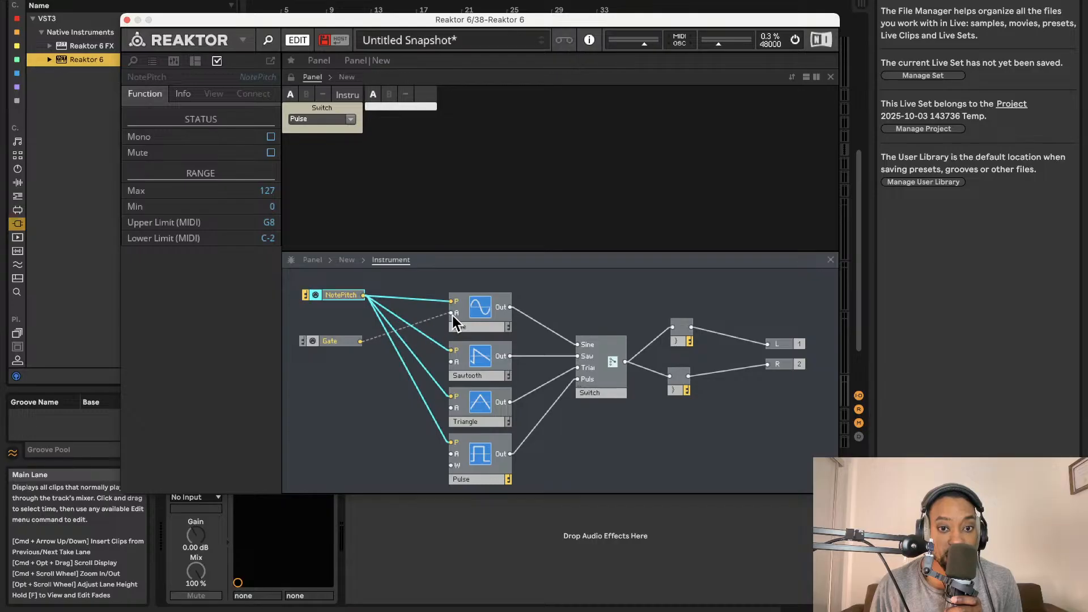
drag(360, 342, 452, 363)
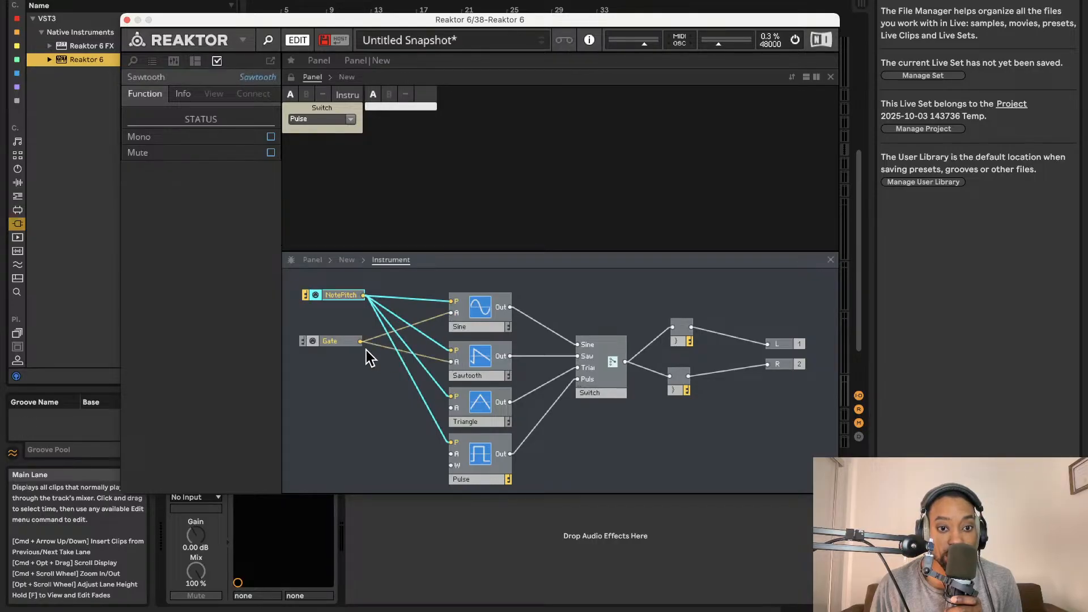
drag(362, 341, 452, 408)
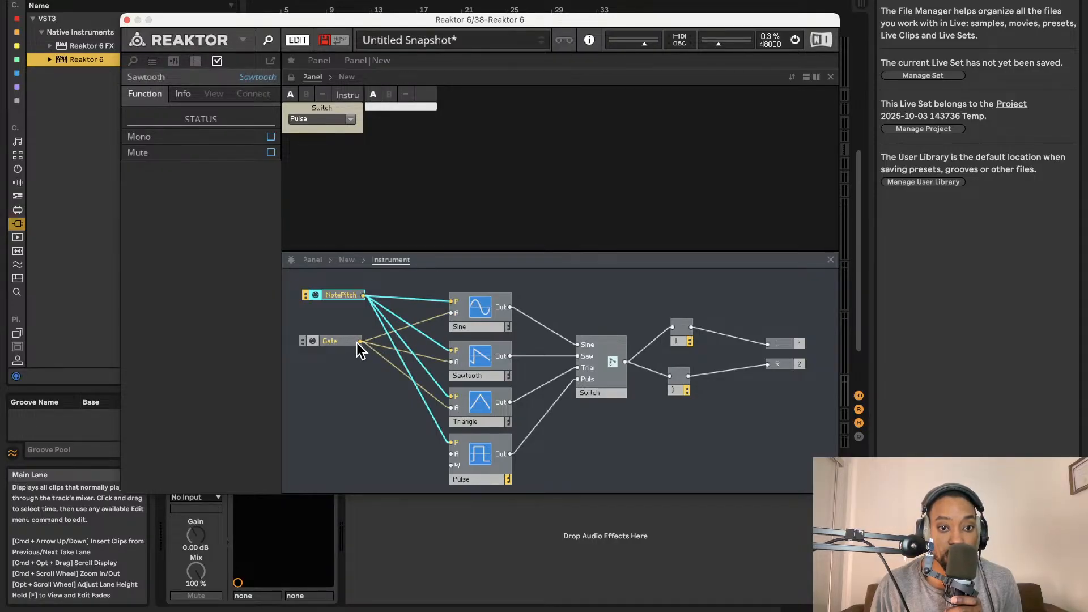
drag(360, 341, 452, 454)
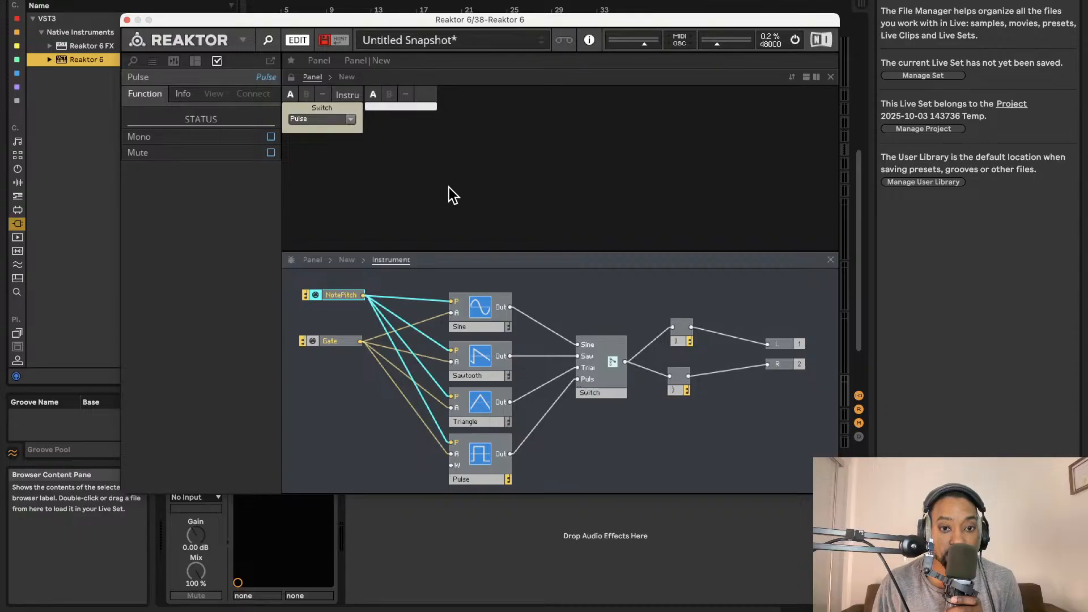
Audition the synth with the Switch set to Sine, Saw, Triangle and Pulse in turn
click(351, 121)
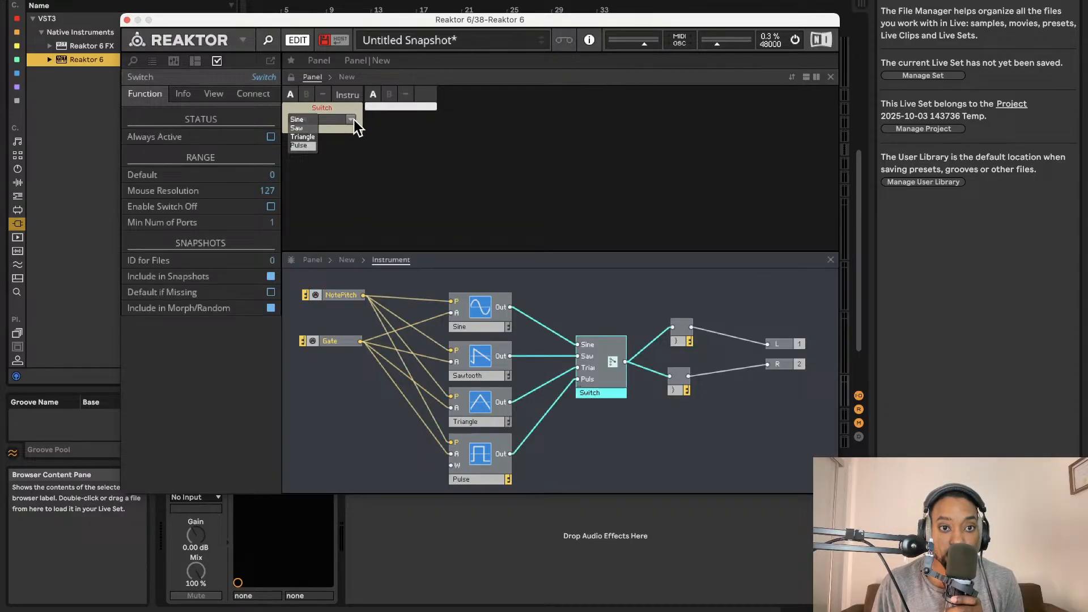
click(308, 120)
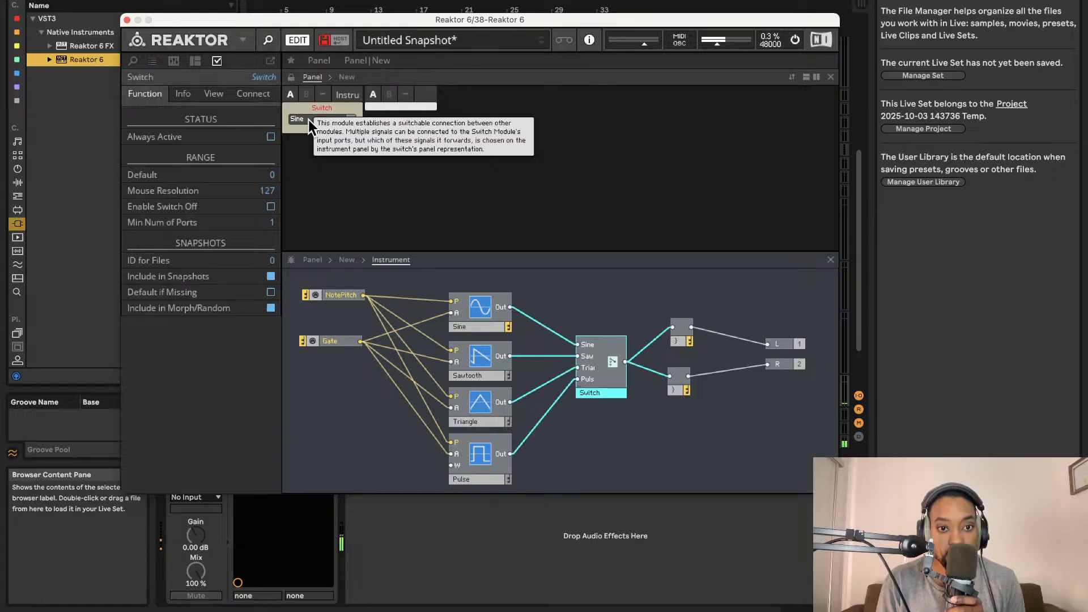
click(308, 121)
click(307, 131)
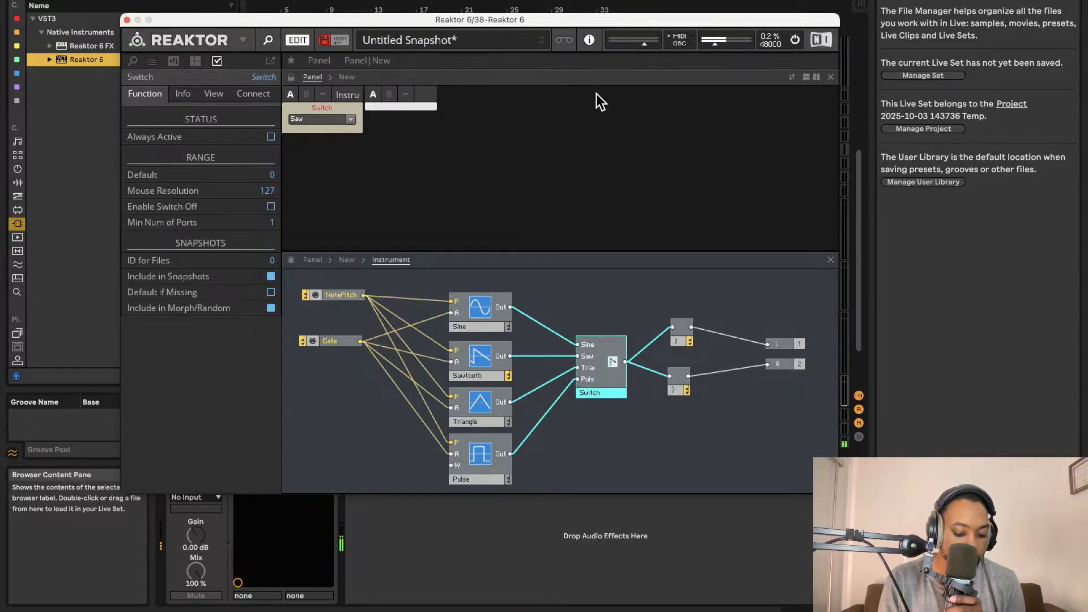
click(340, 121)
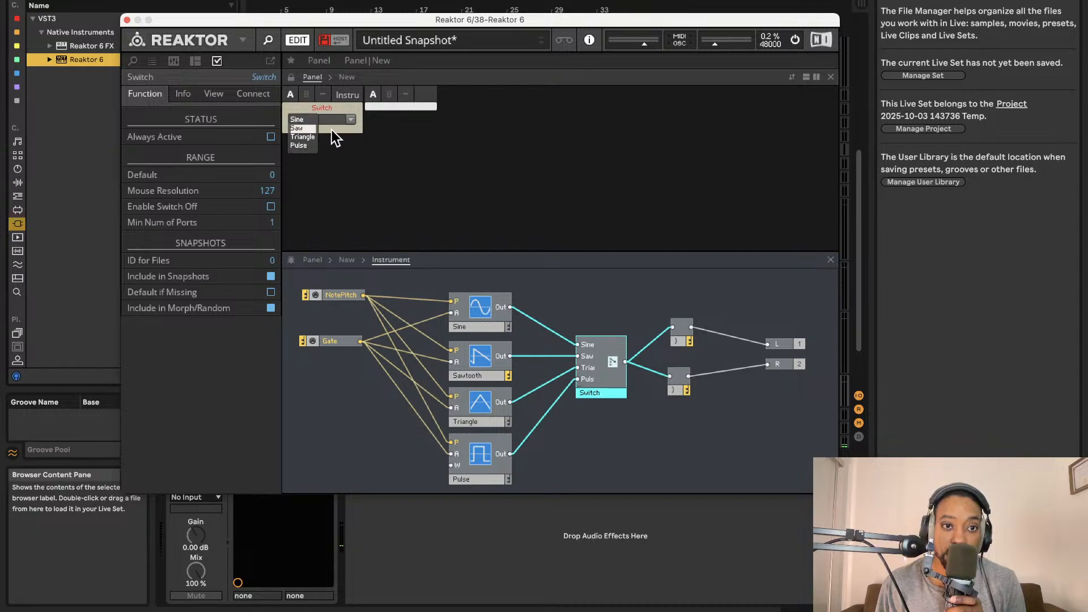
click(309, 137)
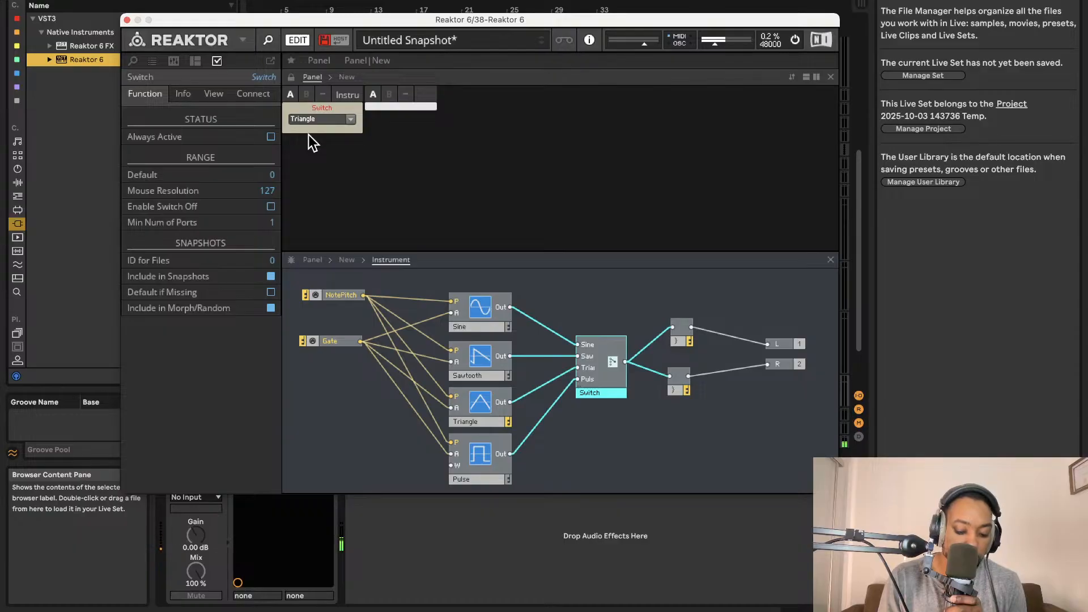
click(318, 119)
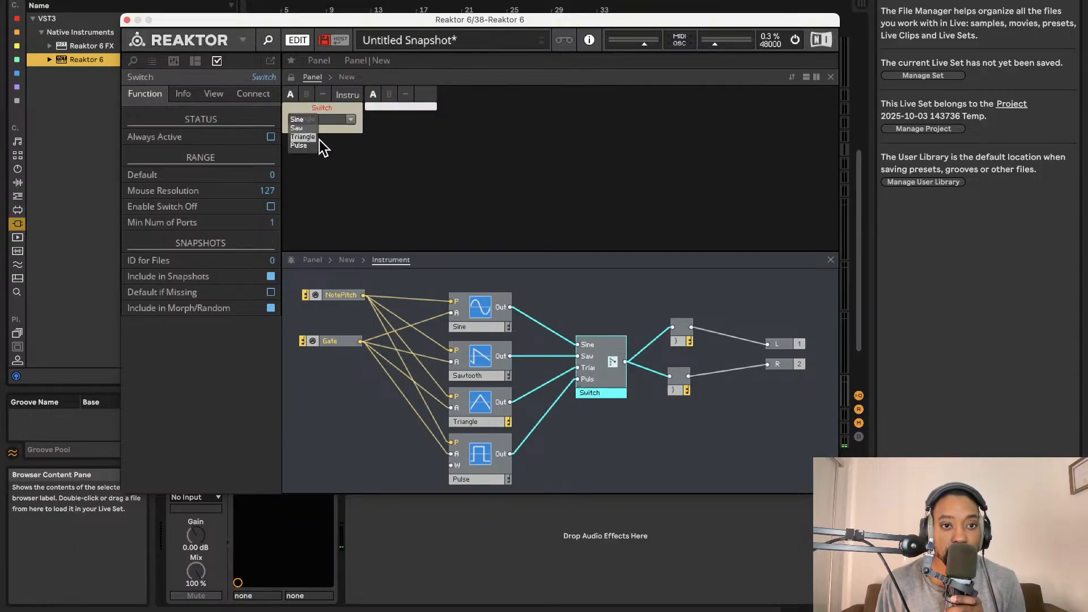
click(310, 146)
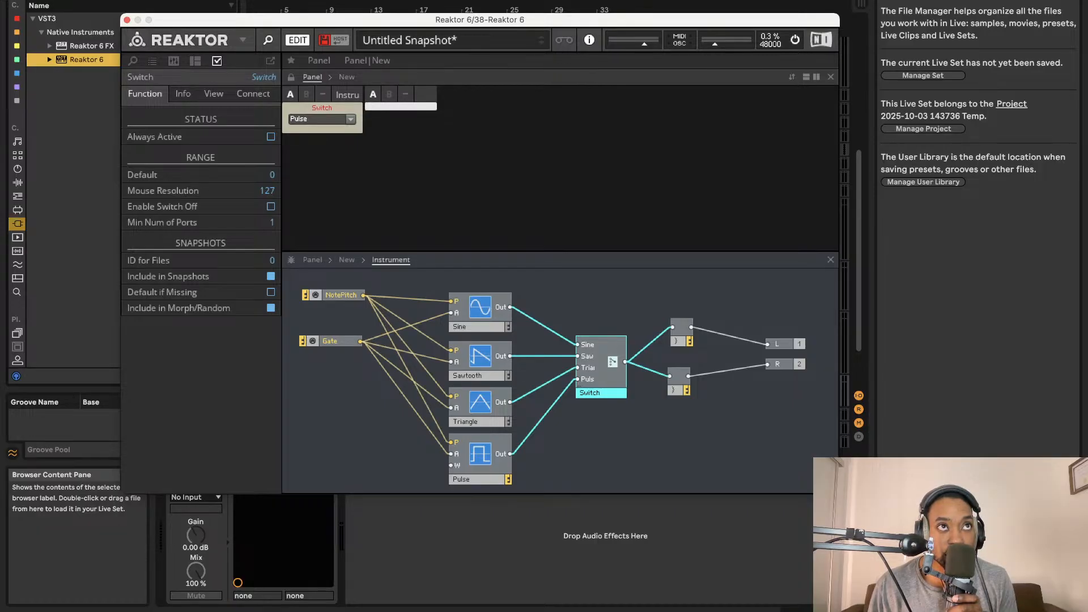
Return to the Reaktor window and review the connections of the four oscillators and both Audio Voice Combiners
key(super+Tab)
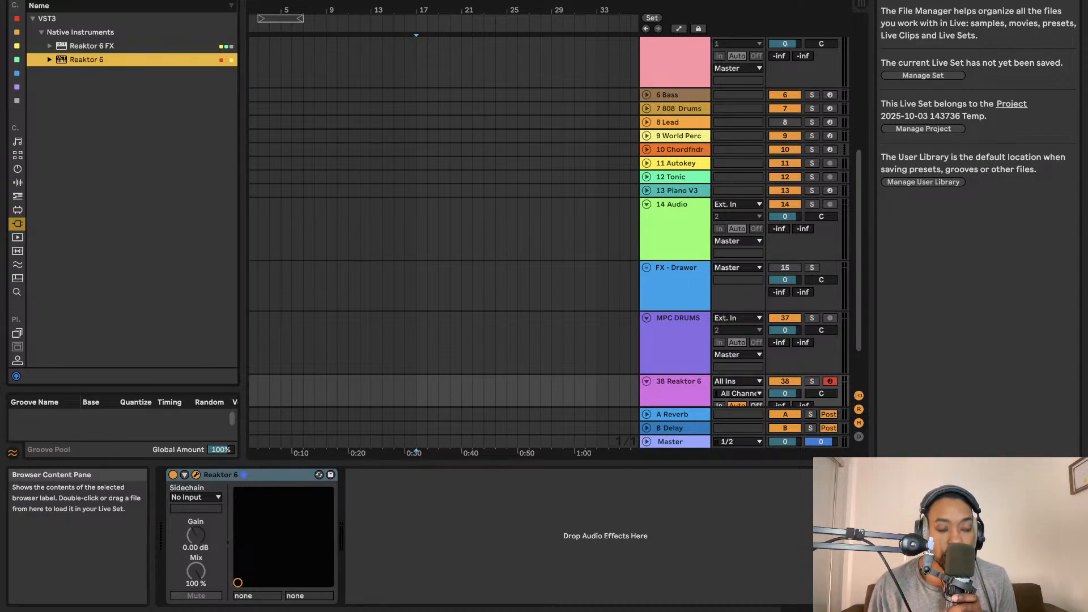
click(193, 475)
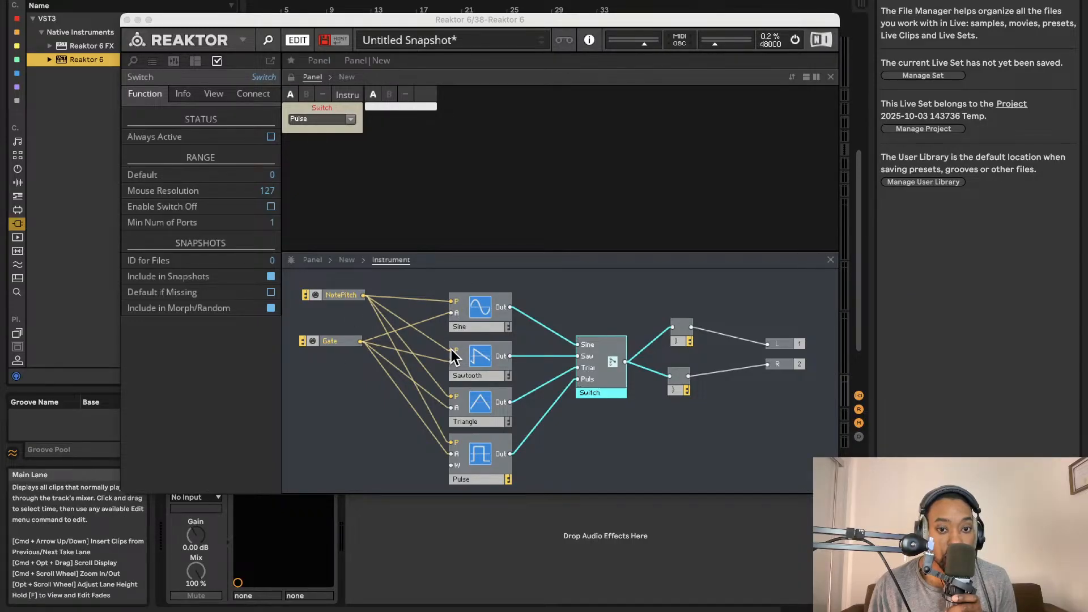
click(484, 362)
click(477, 315)
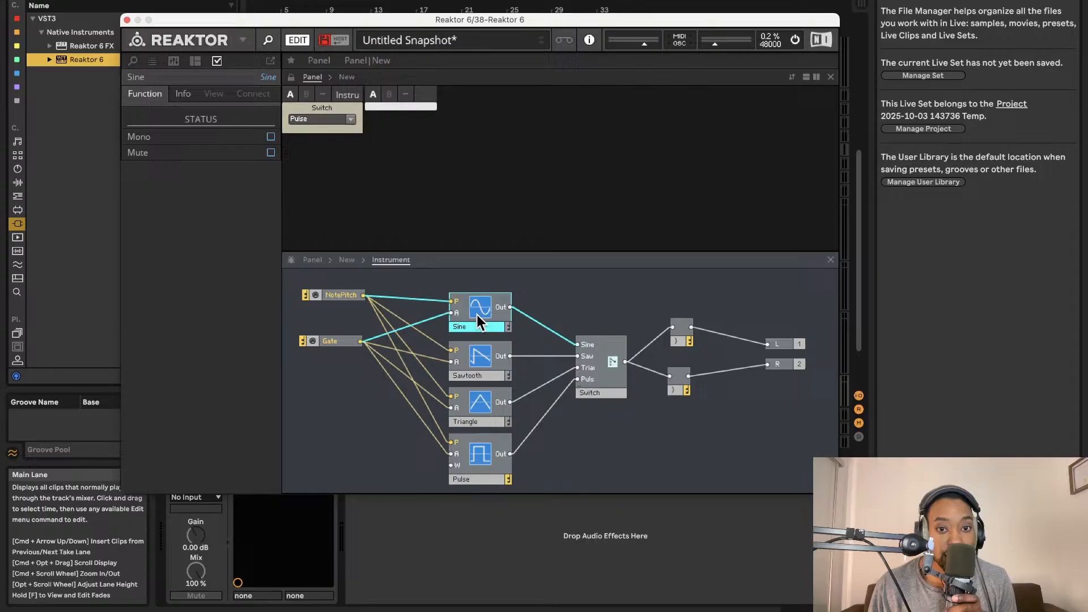
click(476, 366)
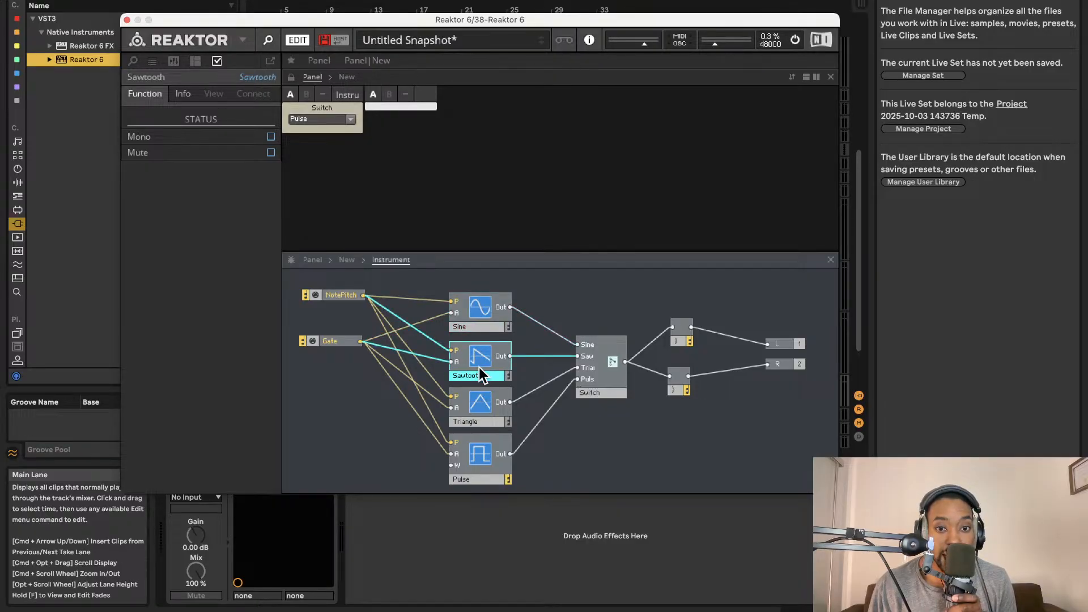
click(481, 401)
drag(480, 434, 480, 431)
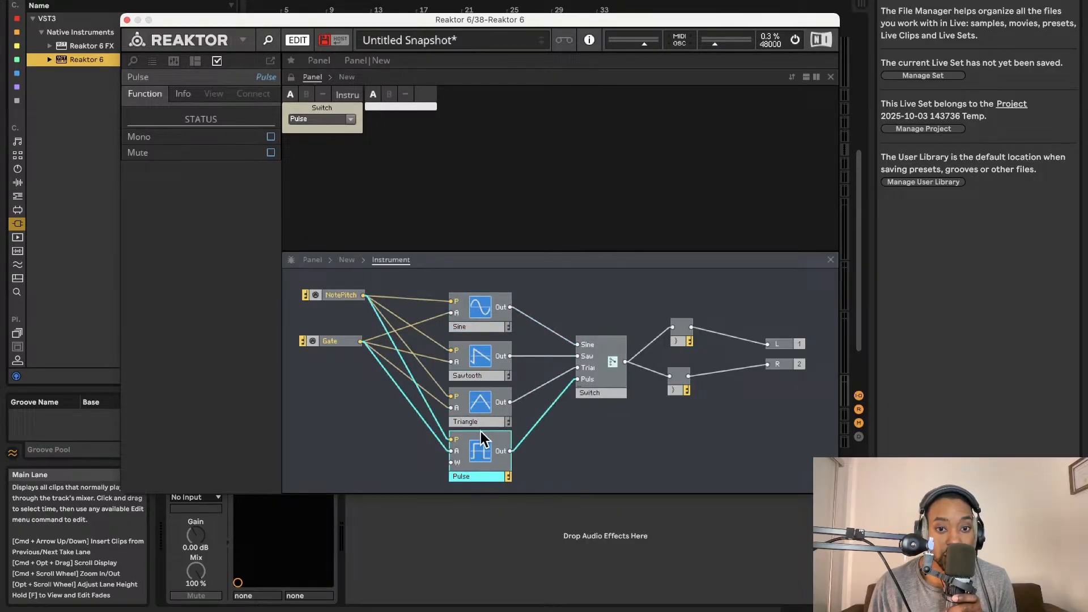
click(489, 315)
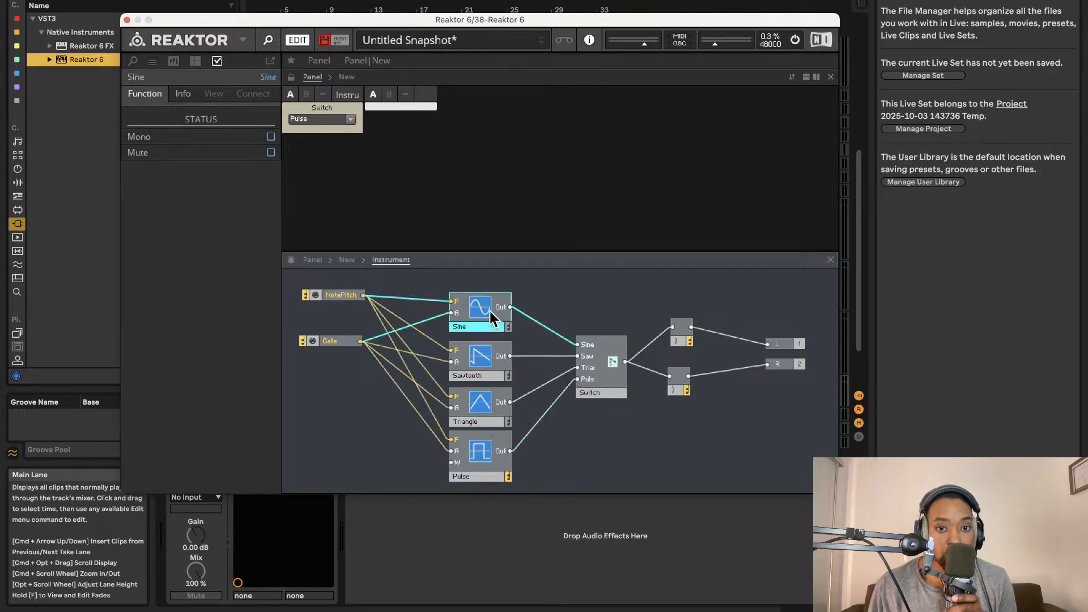
click(685, 340)
click(677, 380)
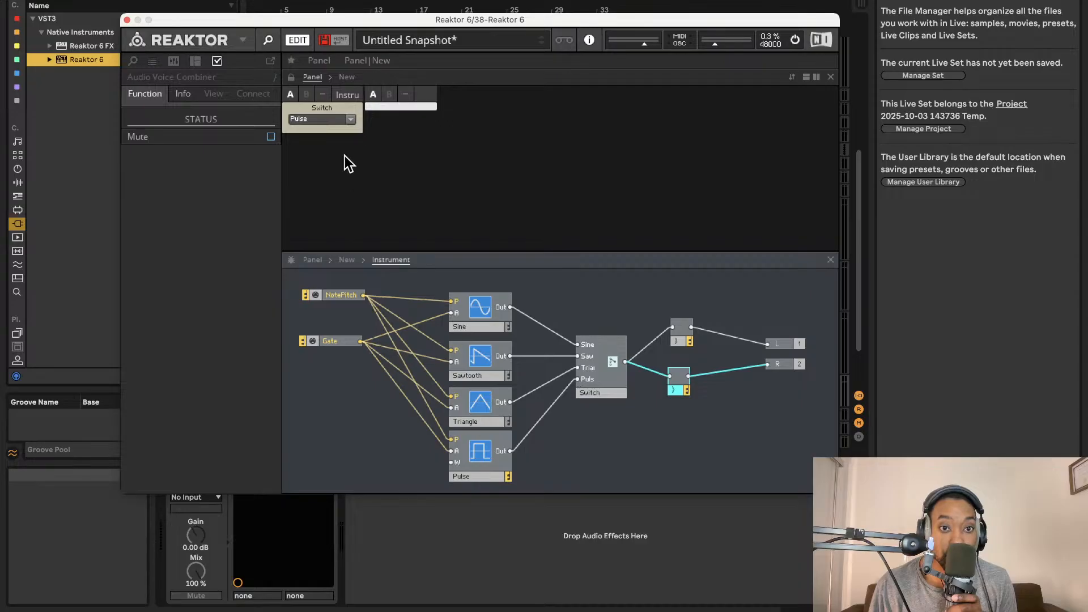
Demonstrate the Switch by selecting Triangle and returning it to Pulse
click(351, 119)
click(314, 124)
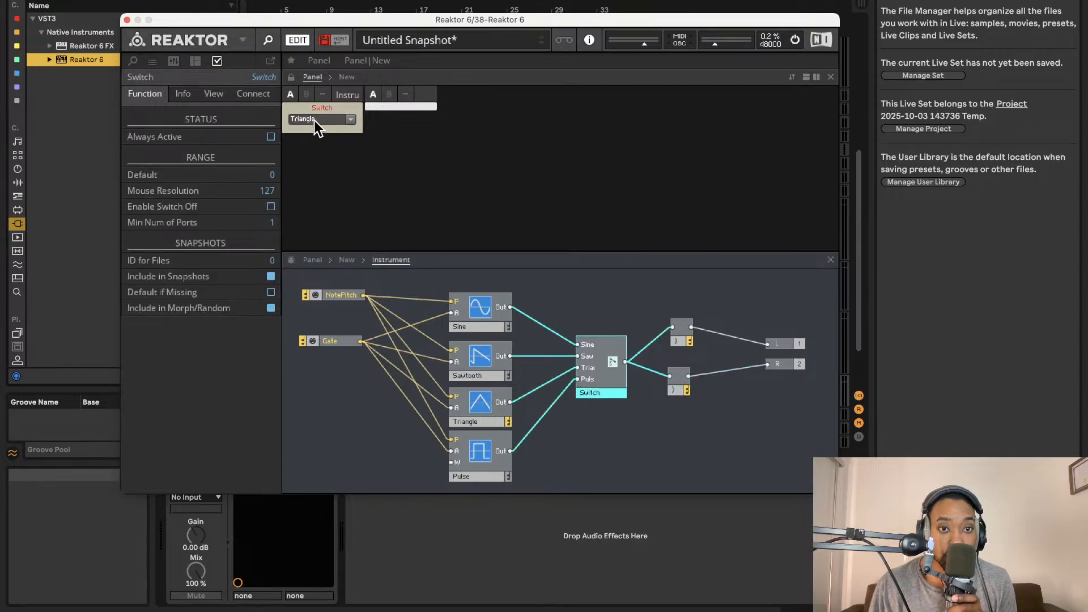
click(314, 120)
click(348, 123)
click(299, 145)
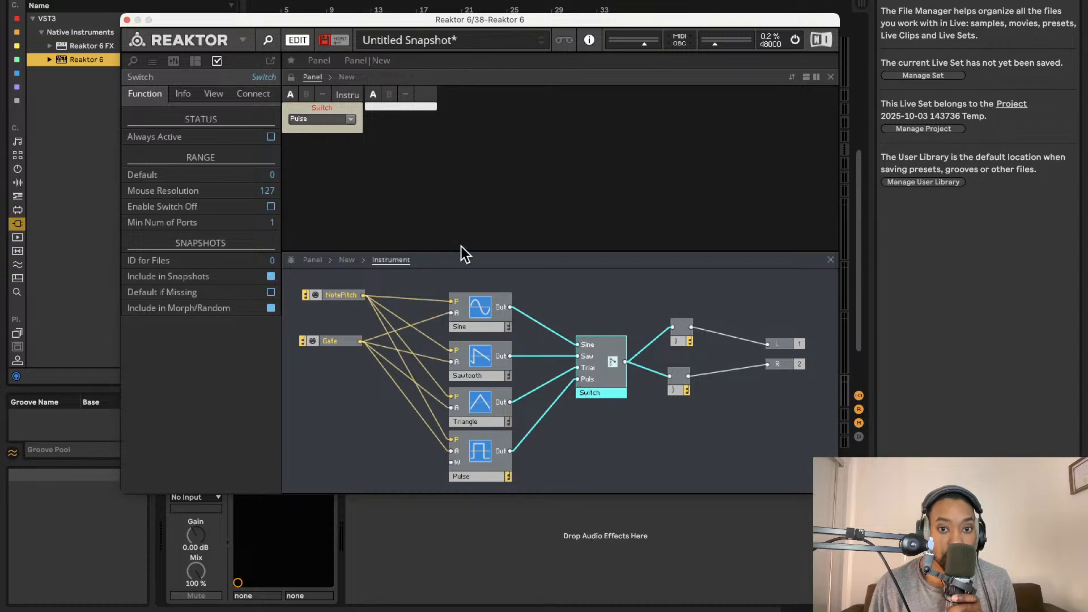
Set the Switch to Sine and select the Gate module to show its function properties
click(355, 118)
click(295, 130)
click(354, 119)
click(313, 122)
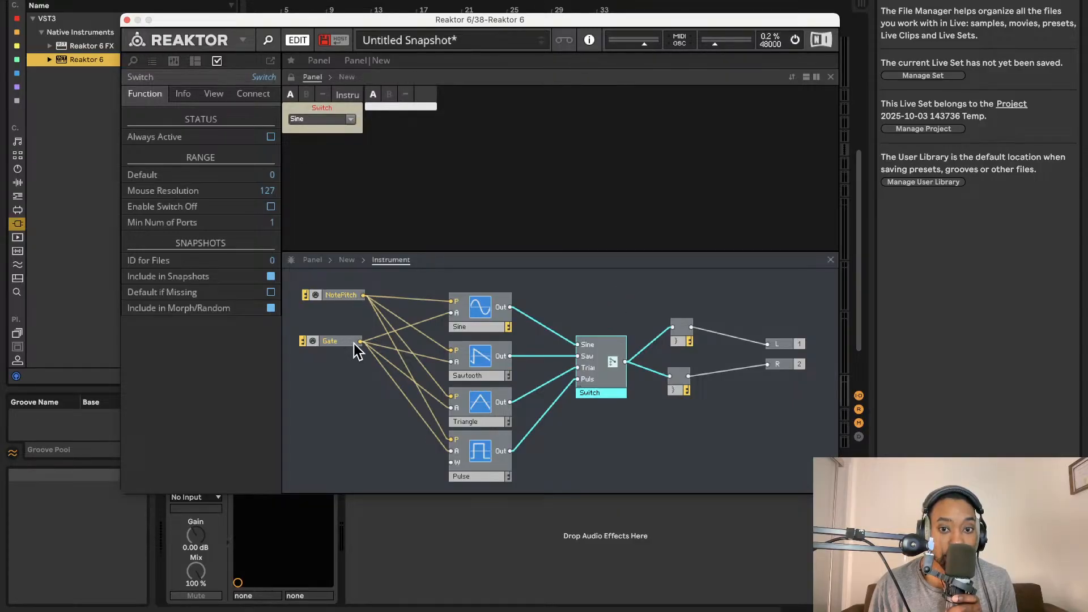
mouse_move(349, 341)
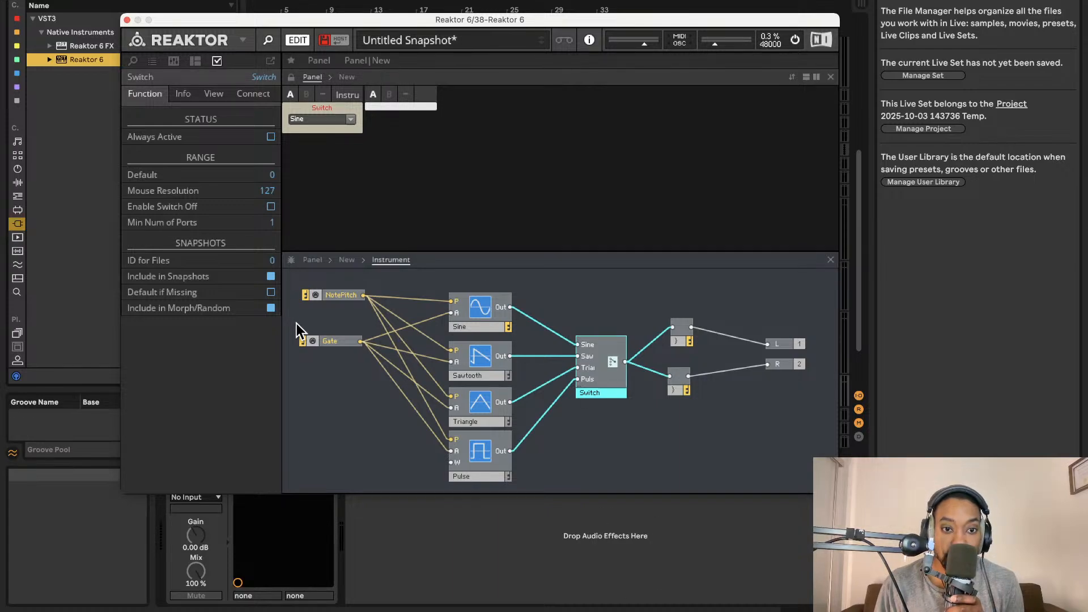
click(327, 342)
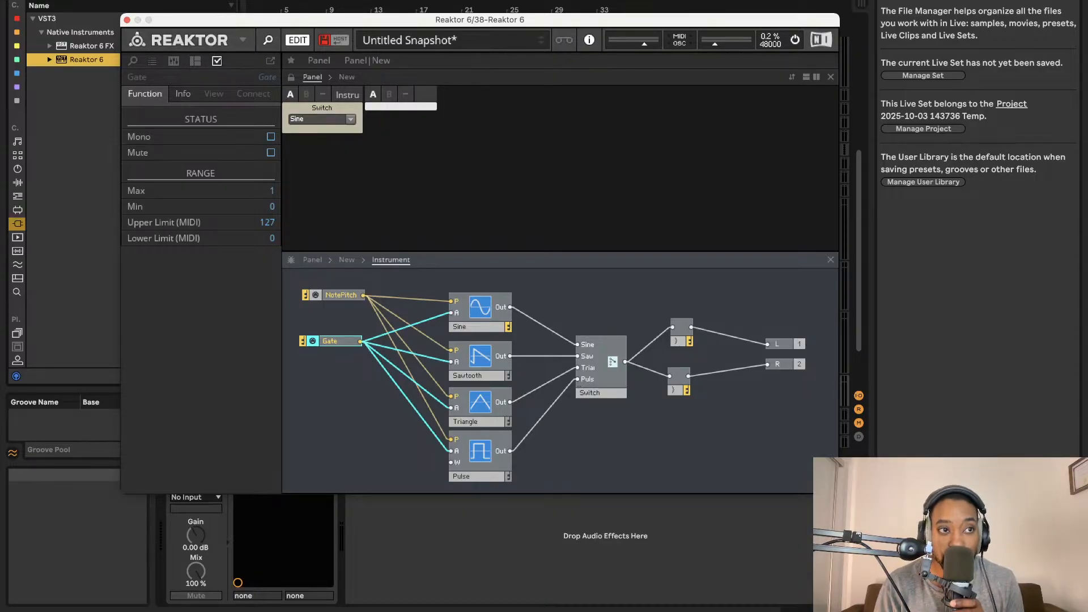
click(243, 41)
mouse_move(251, 61)
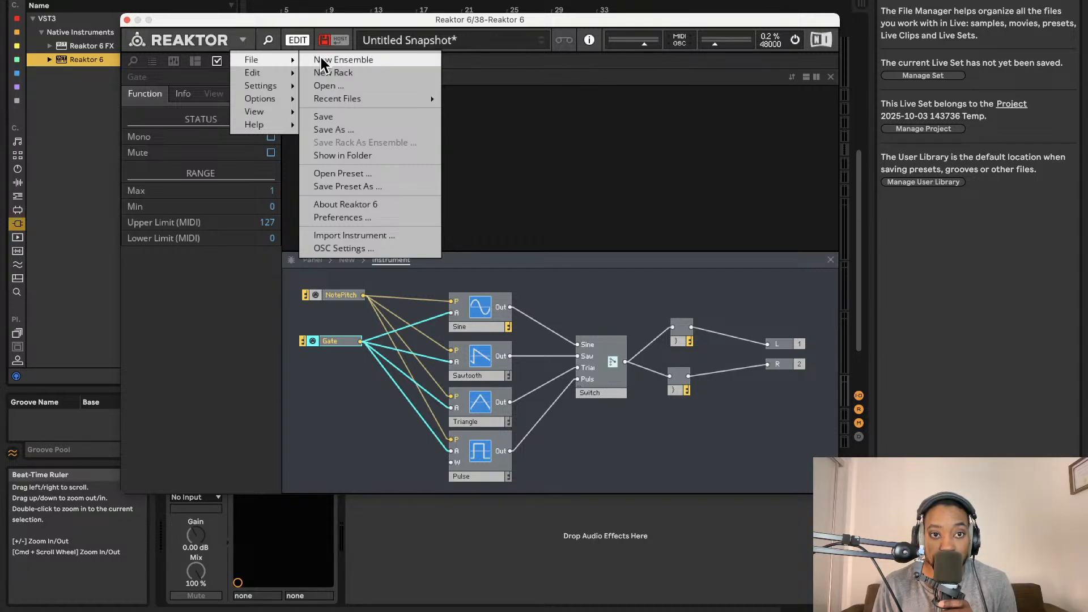
click(245, 40)
click(243, 38)
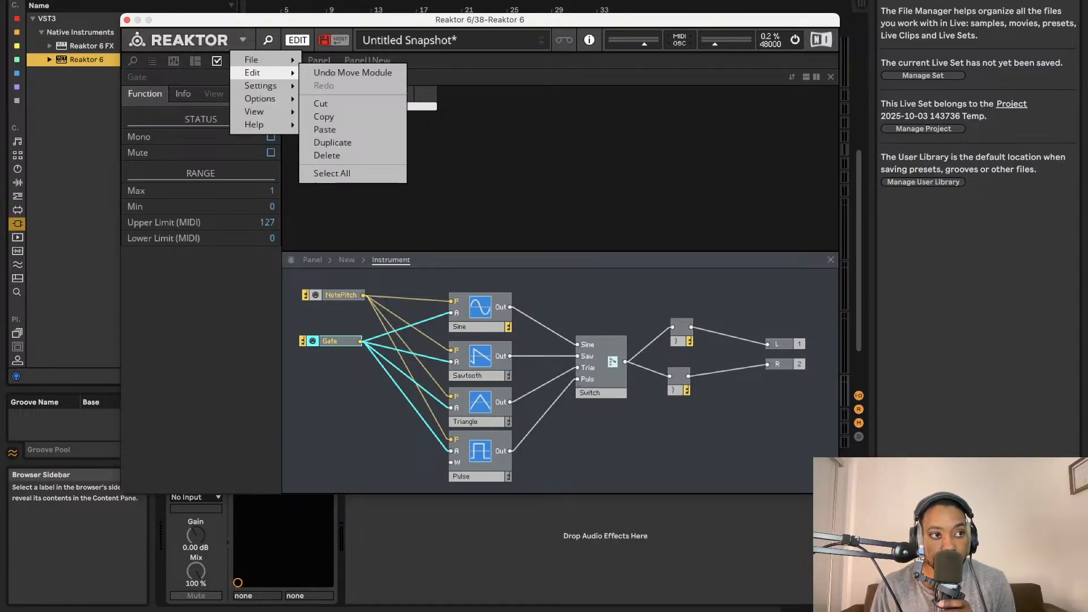
key(super+Tab)
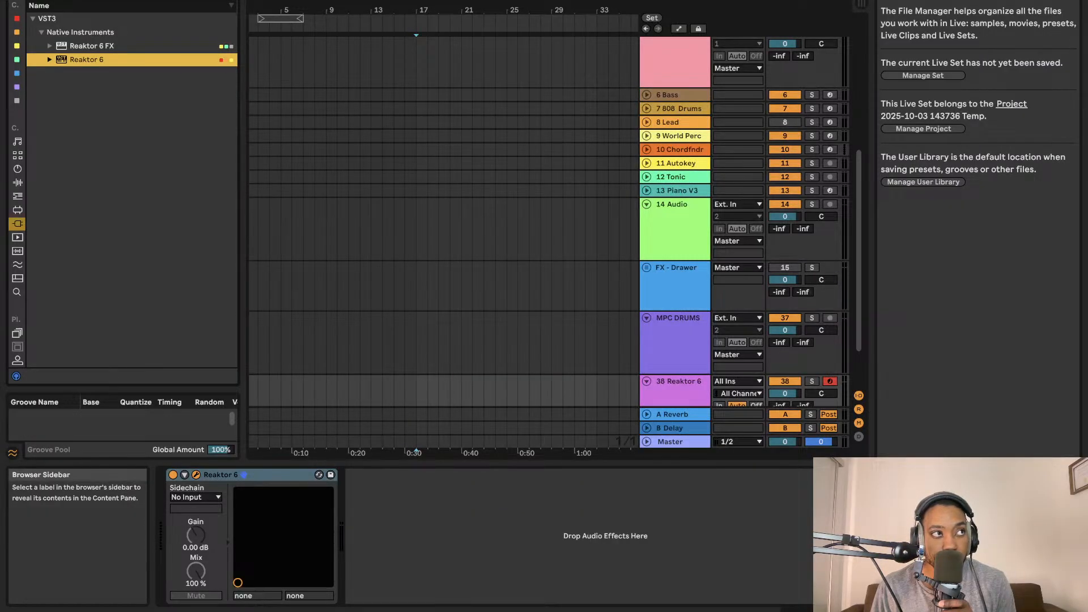
click(196, 474)
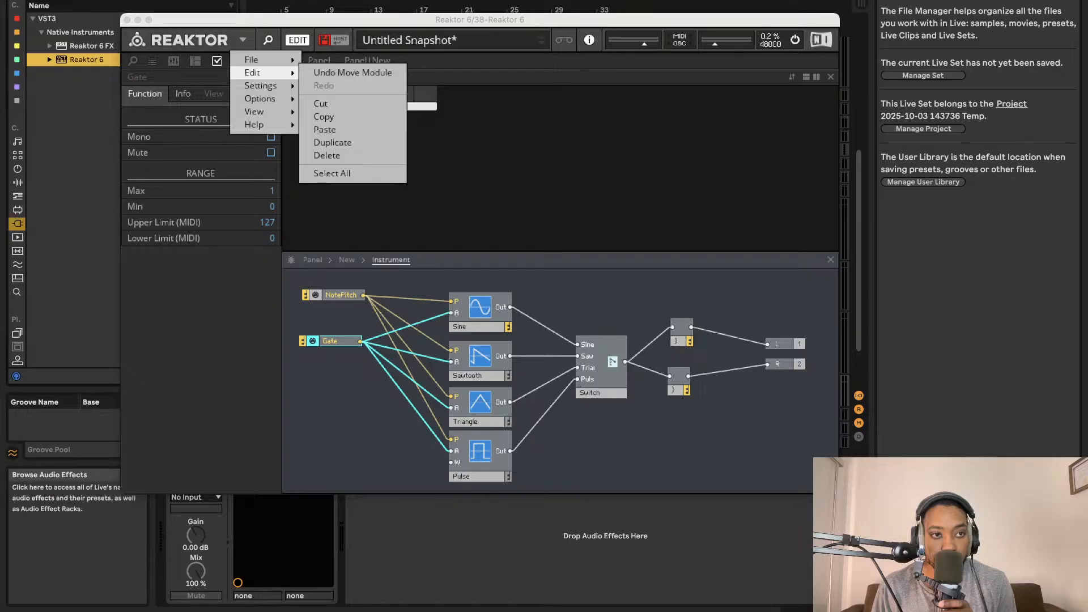